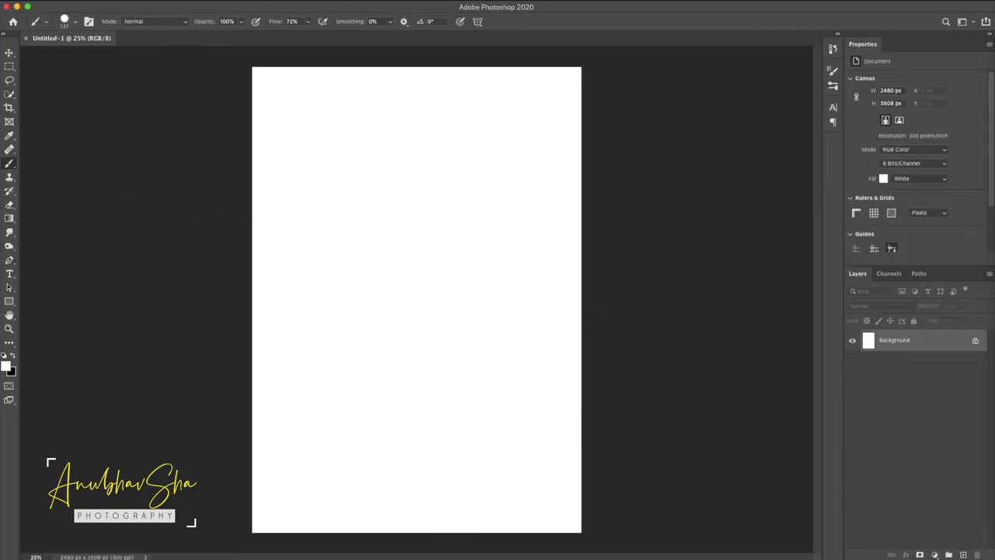
# Open the beach dog photo as a new document
pyautogui.moveTo(6, 191); pyautogui.dragTo(249, 45)
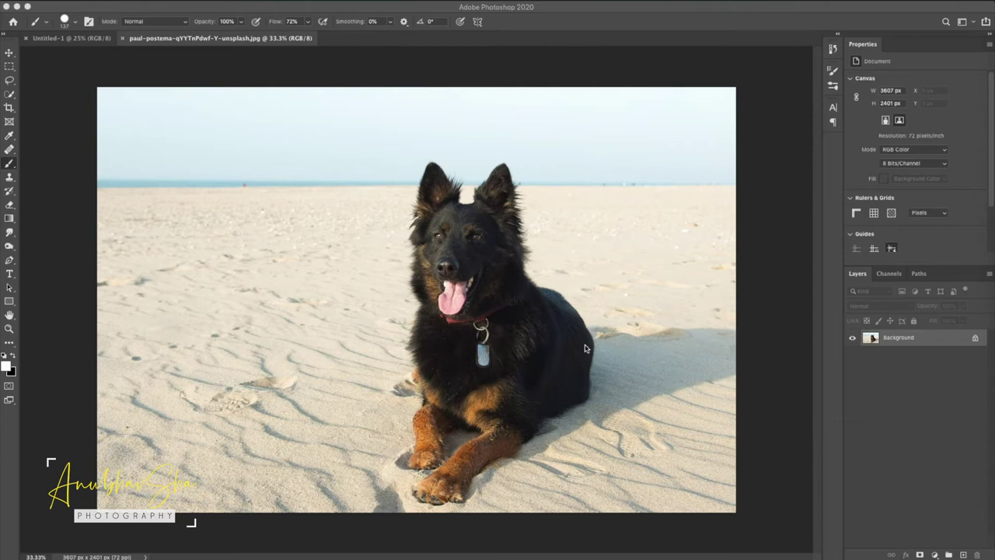
# Convert the Background to Layer 0 and quick-select the dog from legs to face
pyautogui.doubleClick(927, 340)
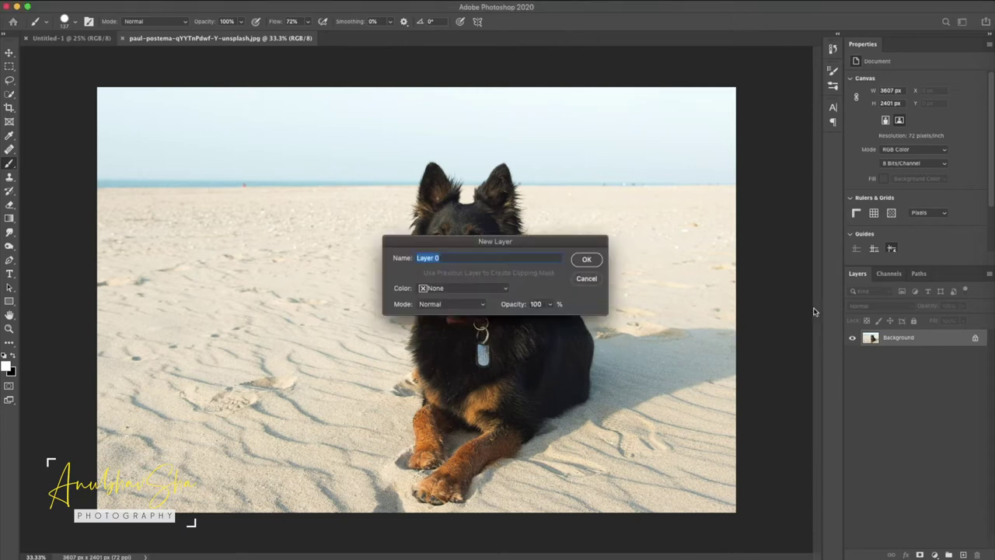
pyautogui.click(587, 261)
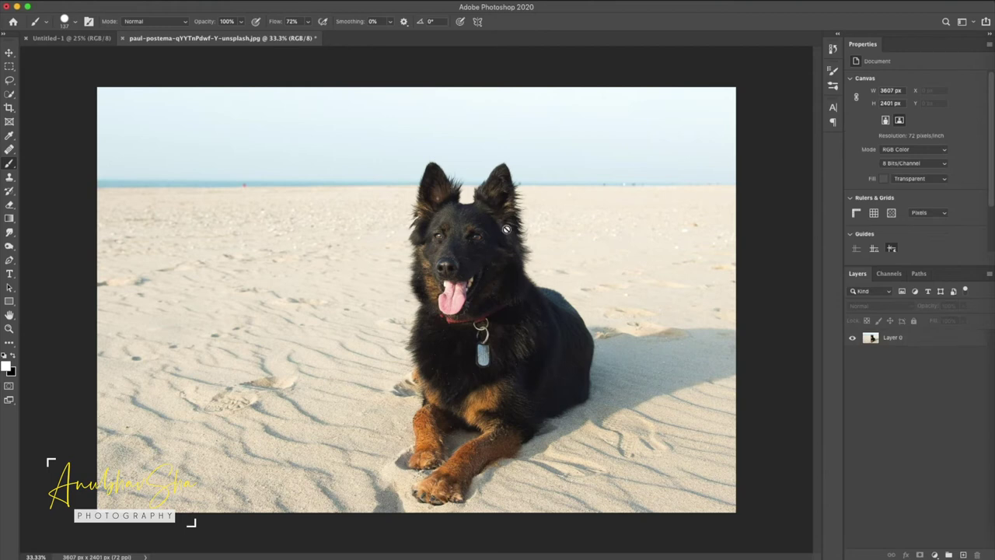
pyautogui.press('w')
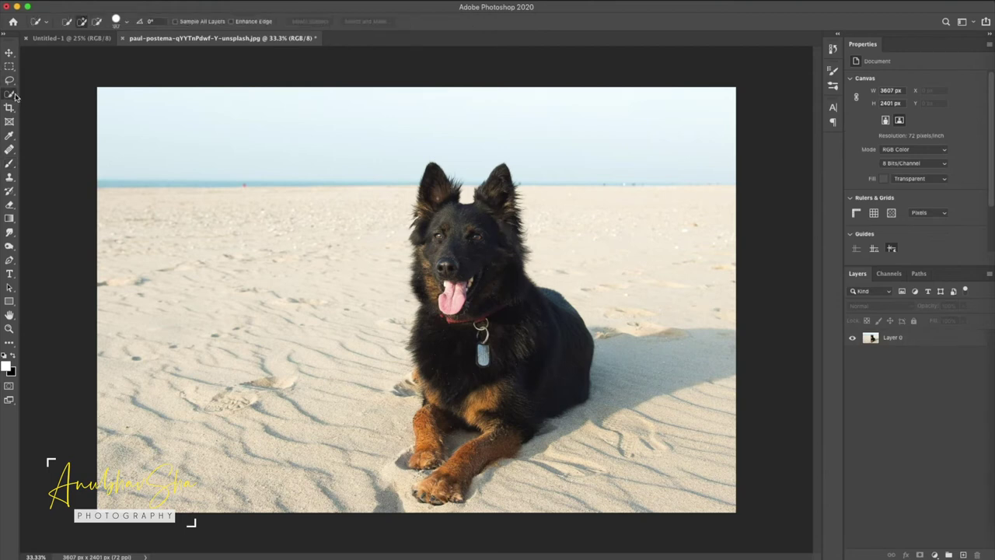
pyautogui.click(894, 338)
pyautogui.moveTo(424, 459); pyautogui.dragTo(479, 433)
pyautogui.moveTo(435, 393)
pyautogui.mouseDown()
pyautogui.moveTo(426, 197)
pyautogui.moveTo(448, 271)
pyautogui.mouseUp()
pyautogui.moveTo(445, 223); pyautogui.dragTo(426, 486)
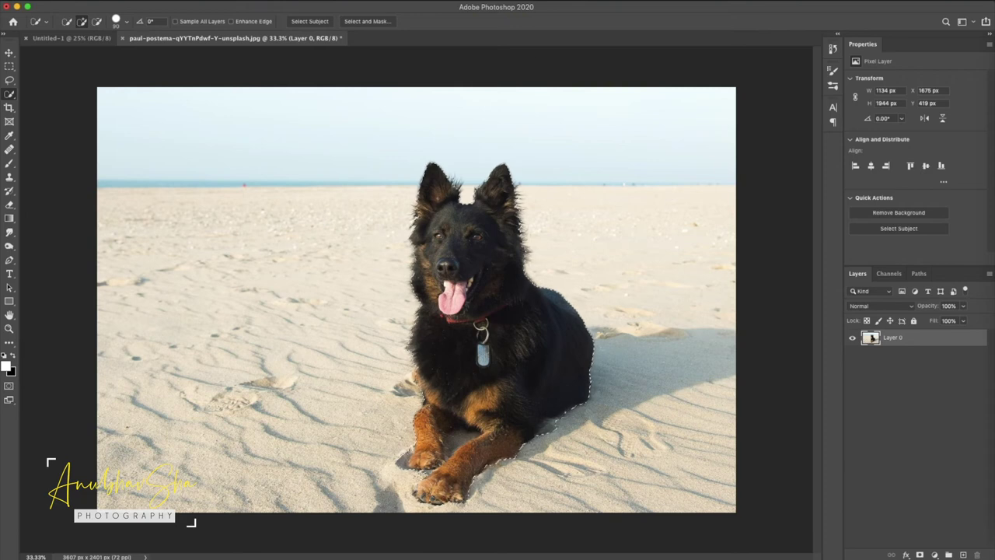
# Refine the dog's fur edges with a 4 px radius and Decontaminate Colors, outputting a masked new layer
pyautogui.hotkey('ctrl', 'alt', 'r')
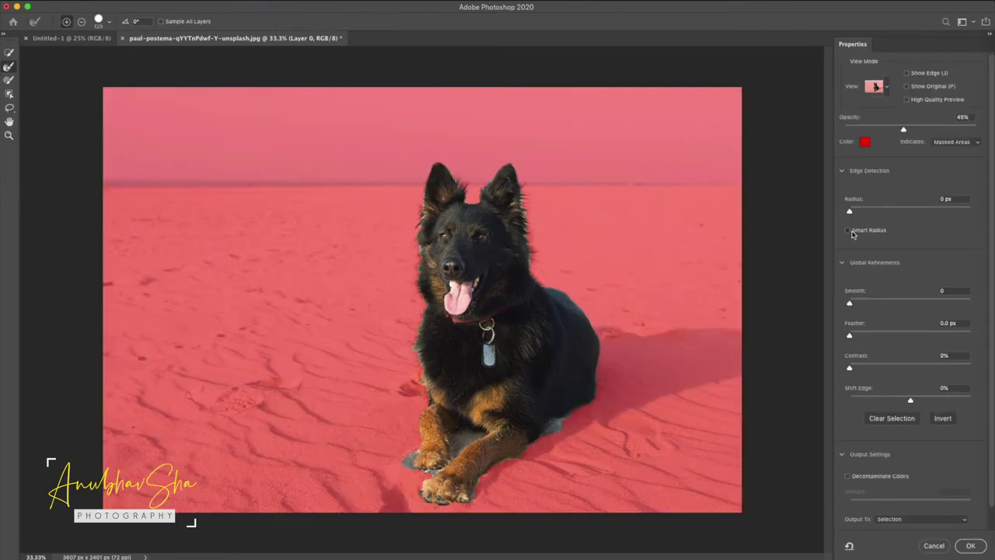
pyautogui.click(877, 210)
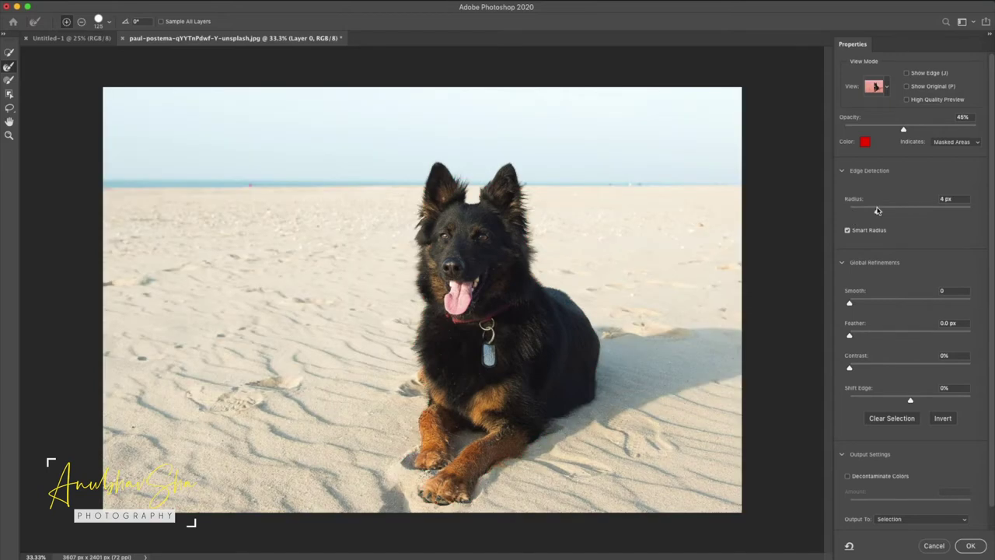
pyautogui.click(8, 68)
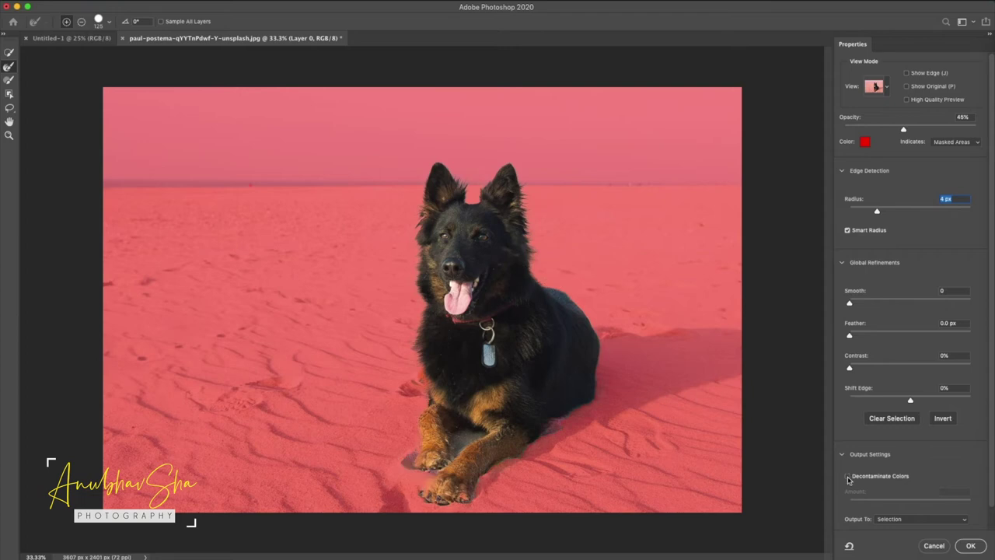
pyautogui.click(849, 477)
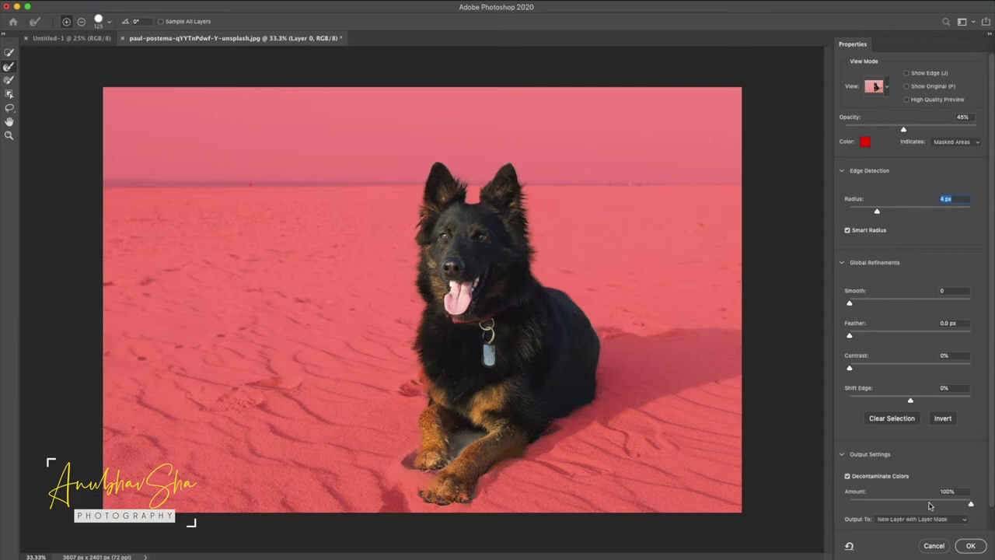
pyautogui.click(966, 545)
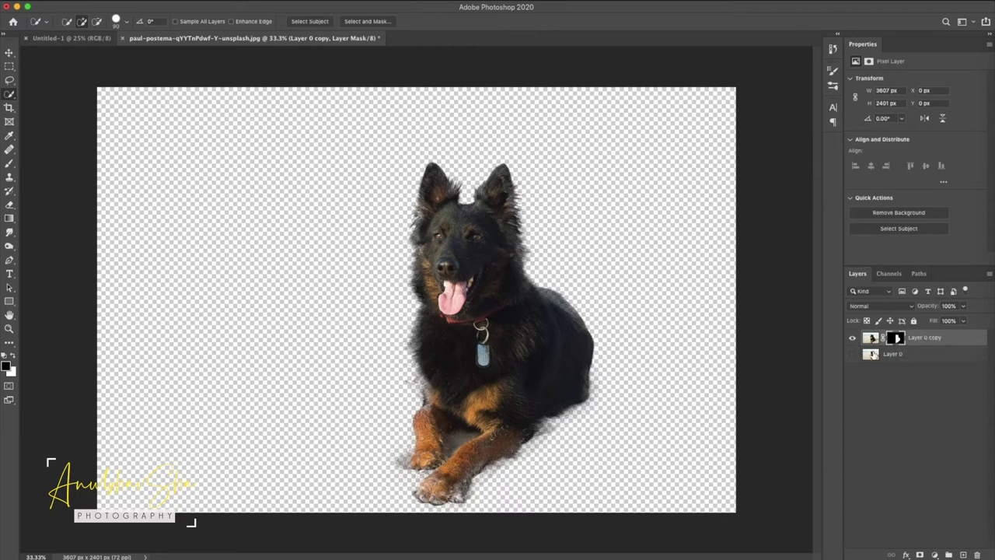
# Show Layer 0 again, then duplicate the dog cut-out and name it 'background'
pyautogui.click(873, 354)
pyautogui.click(851, 355)
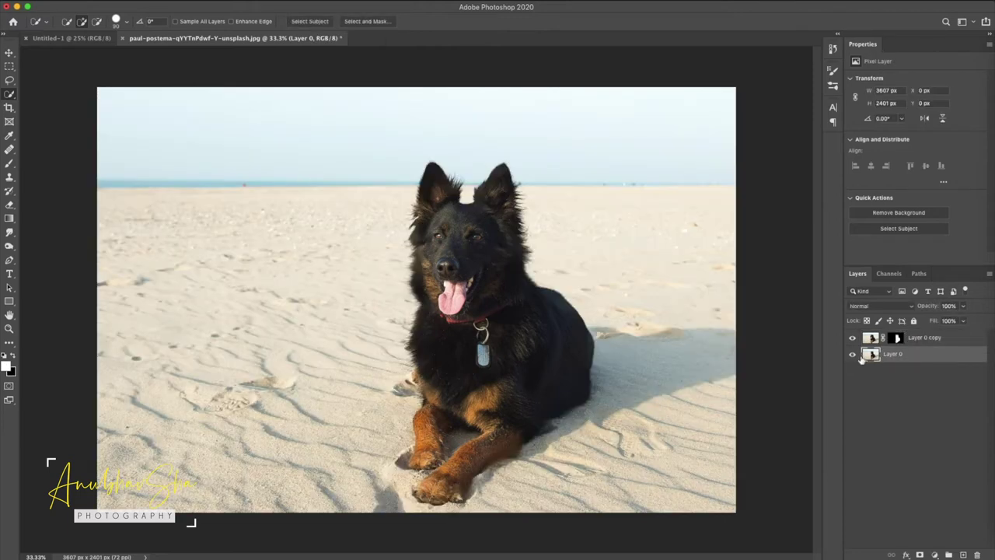
pyautogui.click(871, 337)
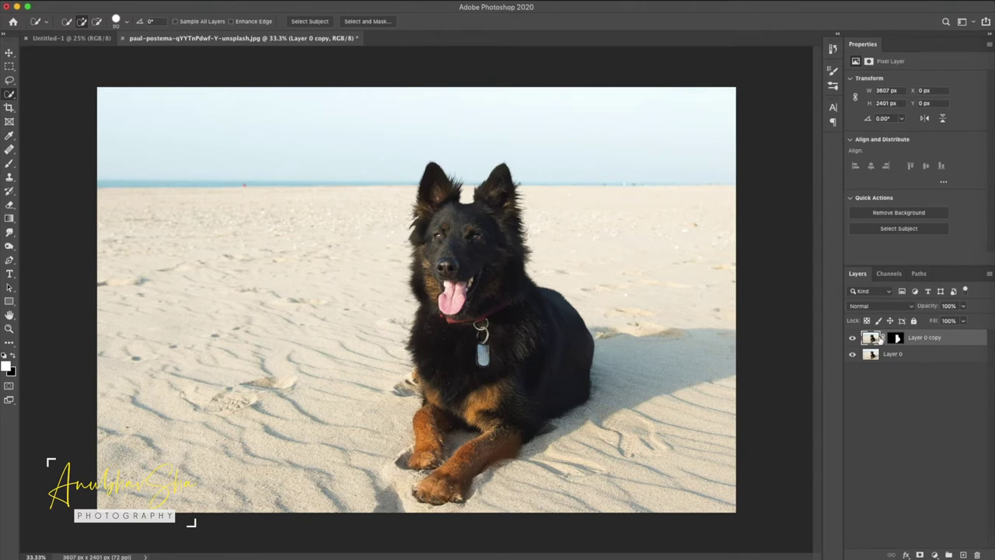
pyautogui.hotkey('ctrl', 'j')
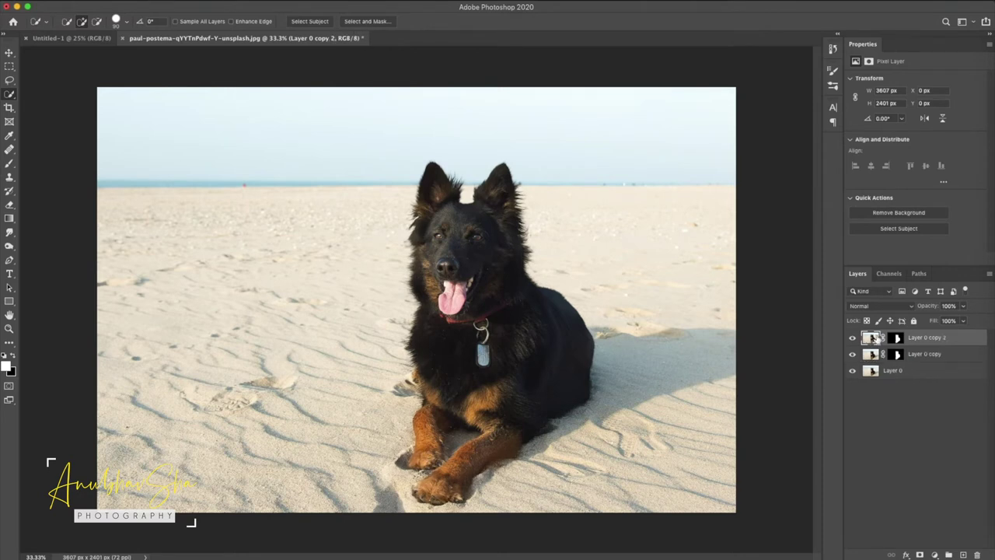
pyautogui.doubleClick(939, 337)
pyautogui.write('backgroun')
pyautogui.write('d')
pyautogui.press('Return')
# Move the 'background' layer to the bottom, hide it, and add a new empty layer
pyautogui.moveTo(940, 336); pyautogui.dragTo(914, 382)
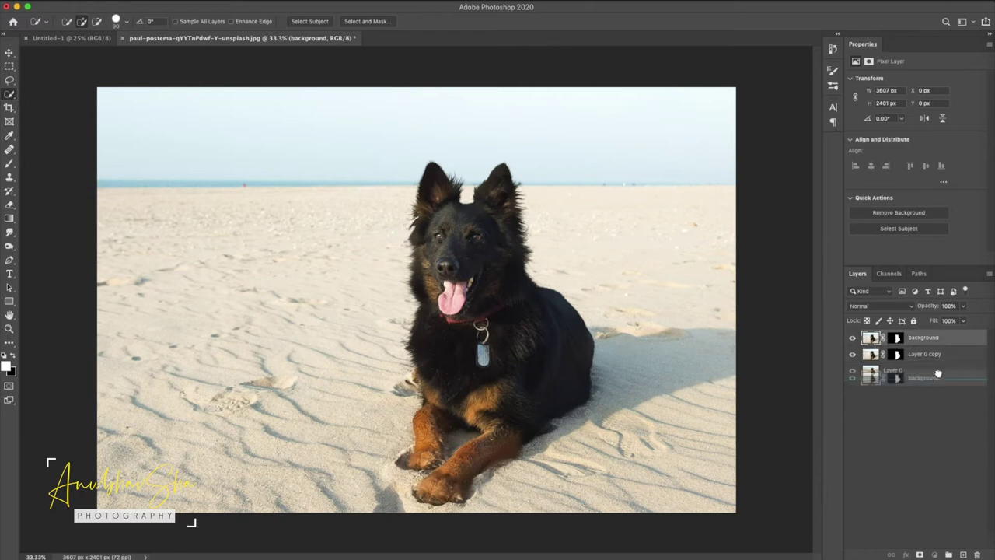
pyautogui.click(852, 373)
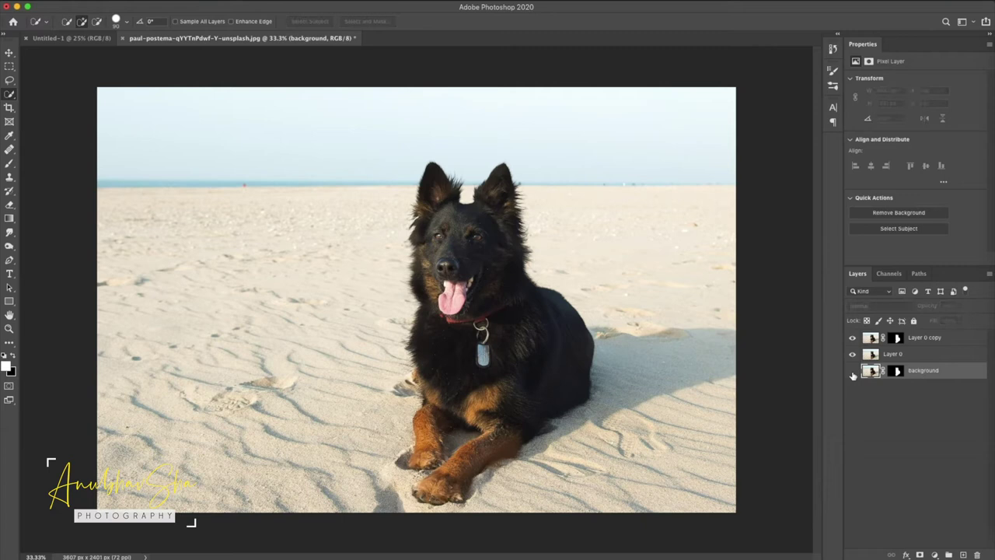
pyautogui.click(952, 339)
pyautogui.click(962, 555)
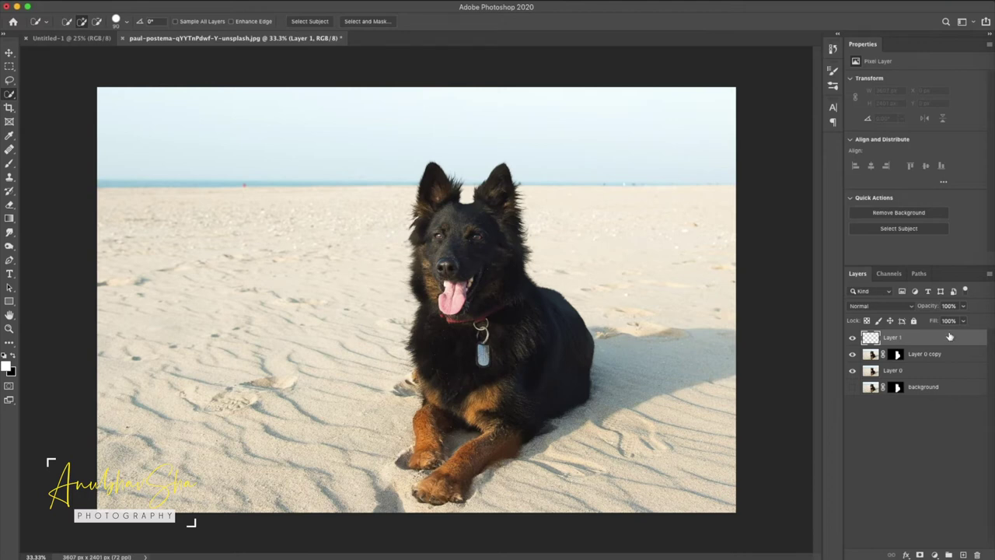
# Fill the new Layer 1 with white and place it beneath the dog cut-out
pyautogui.hotkey('alt', 'BackSpace')
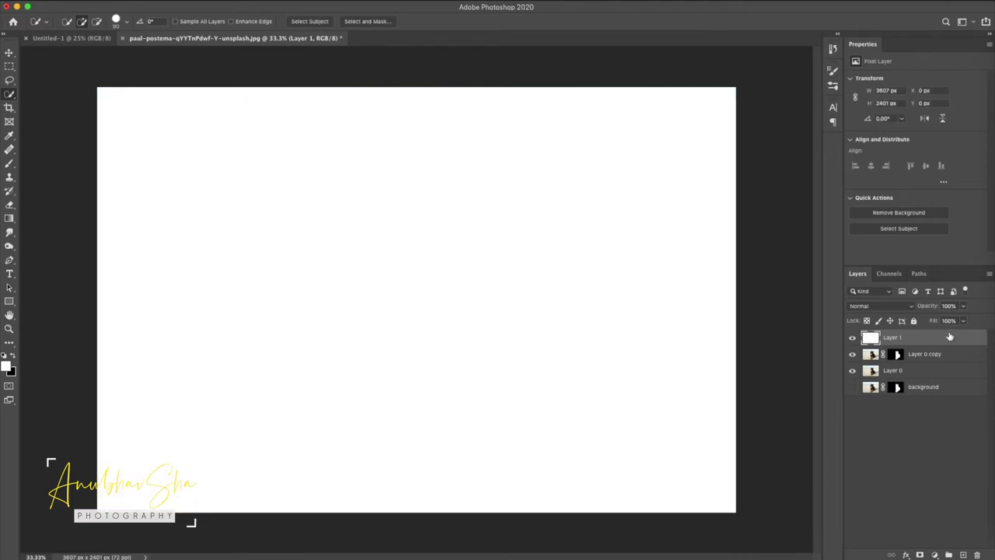
pyautogui.click(903, 491)
pyautogui.click(921, 342)
pyautogui.moveTo(922, 342); pyautogui.dragTo(921, 364)
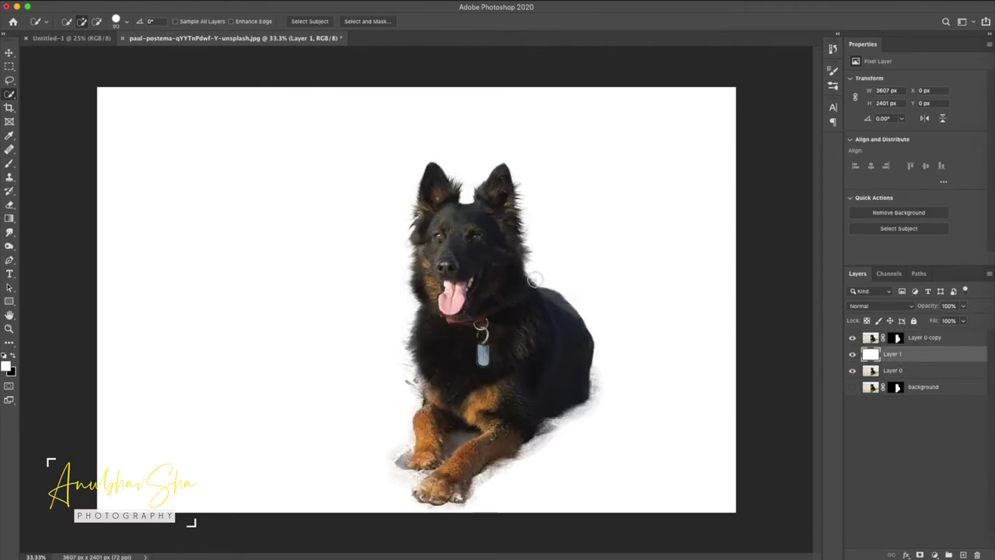
# Convert the dog cut-out to a smart object and shrink it to about three quarters size
pyautogui.click(868, 340)
pyautogui.rightClick(959, 338)
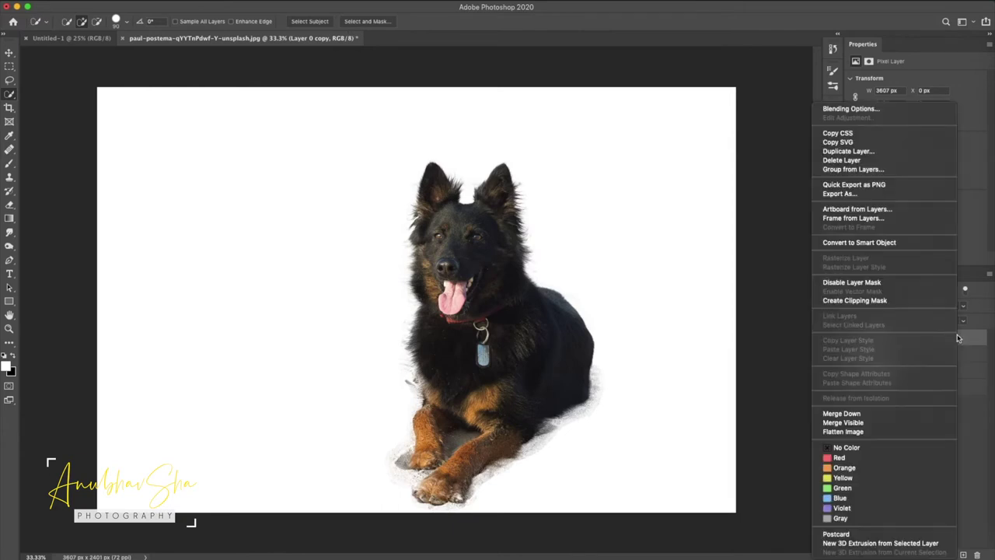
pyautogui.click(861, 242)
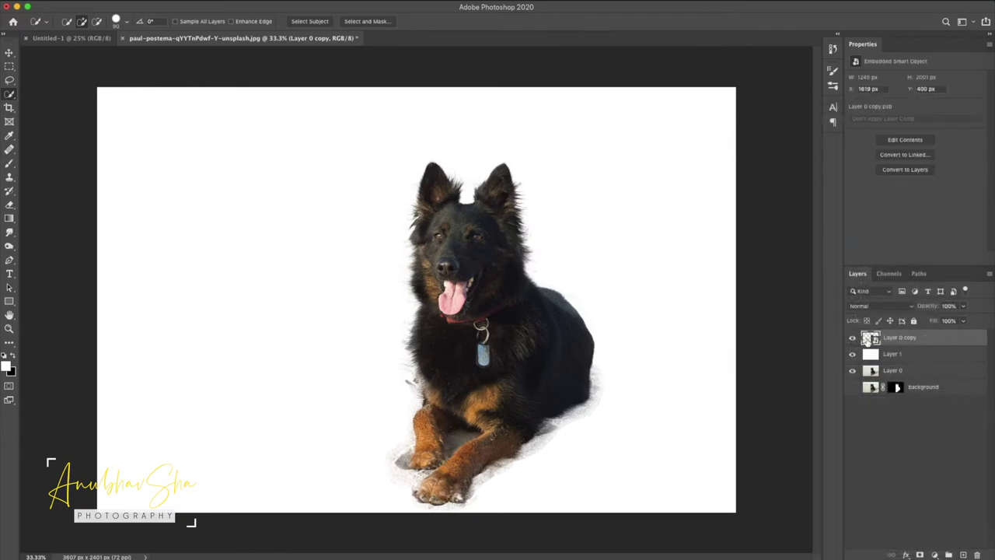
pyautogui.hotkey('ctrl', 't')
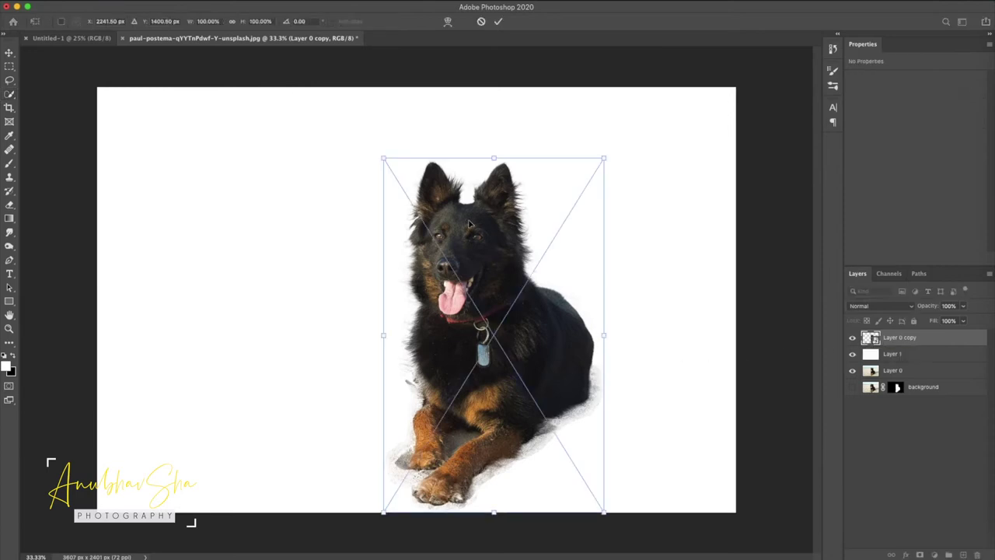
pyautogui.moveTo(386, 161); pyautogui.dragTo(451, 250)
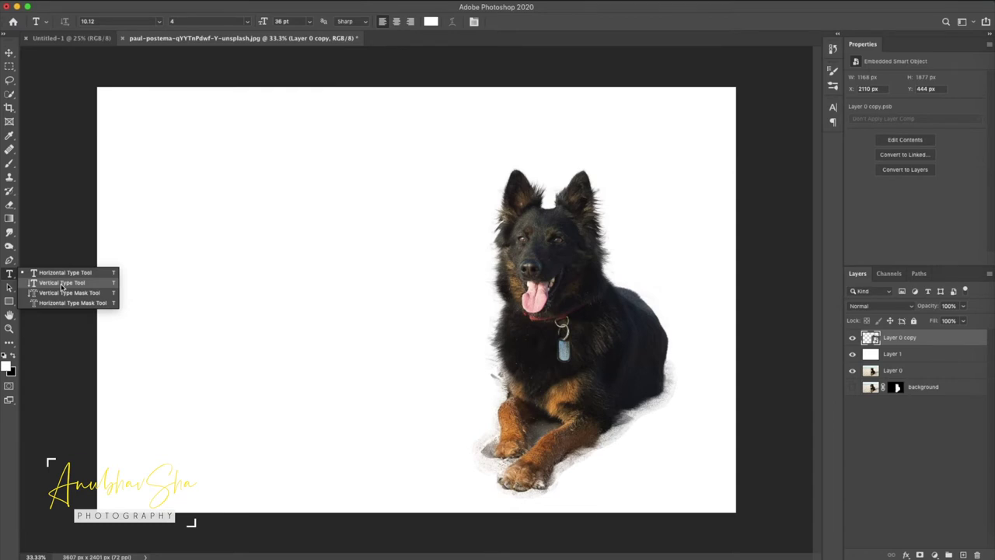
# Add vertical black 72 pt text to the left of the dog
pyautogui.click(63, 283)
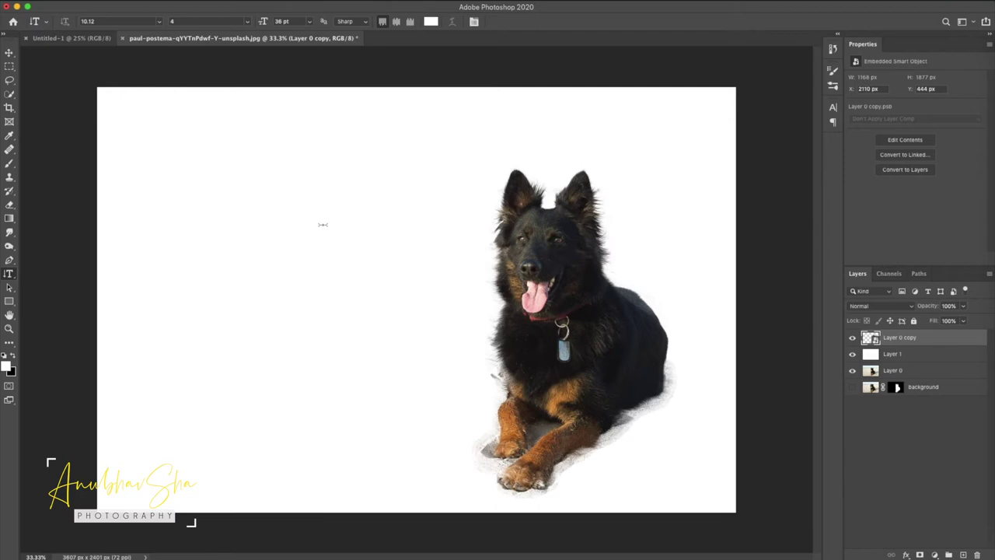
pyautogui.click(323, 225)
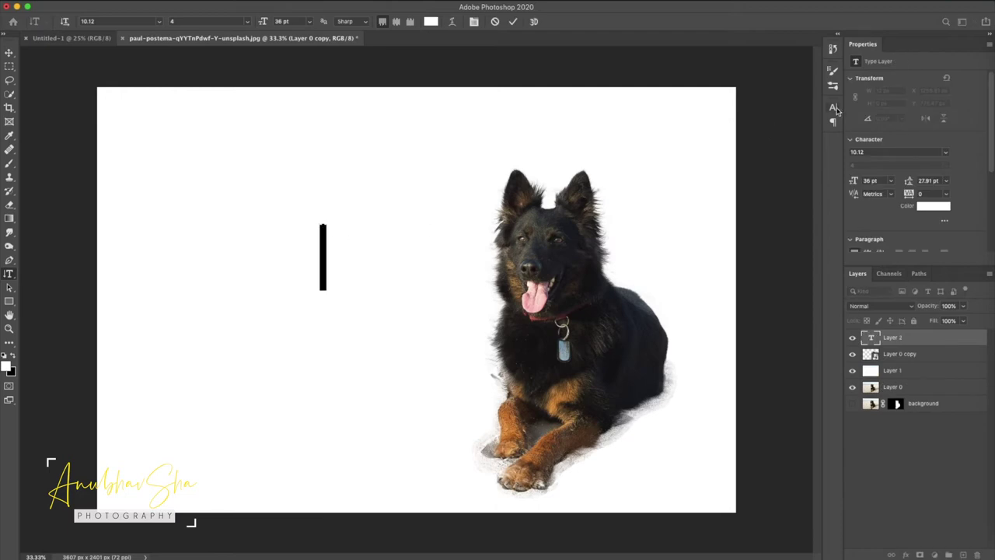
pyautogui.click(833, 107)
pyautogui.click(804, 170)
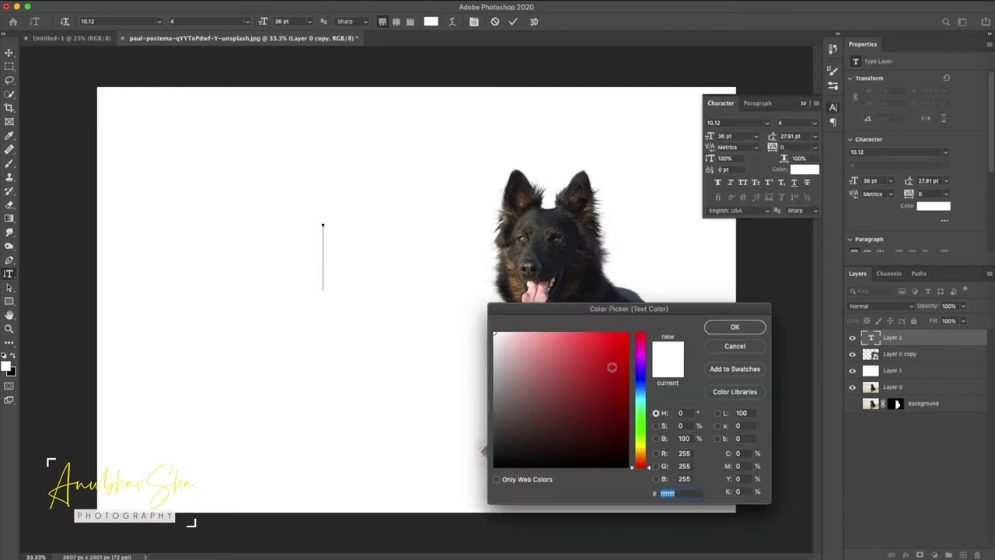
pyautogui.click(495, 467)
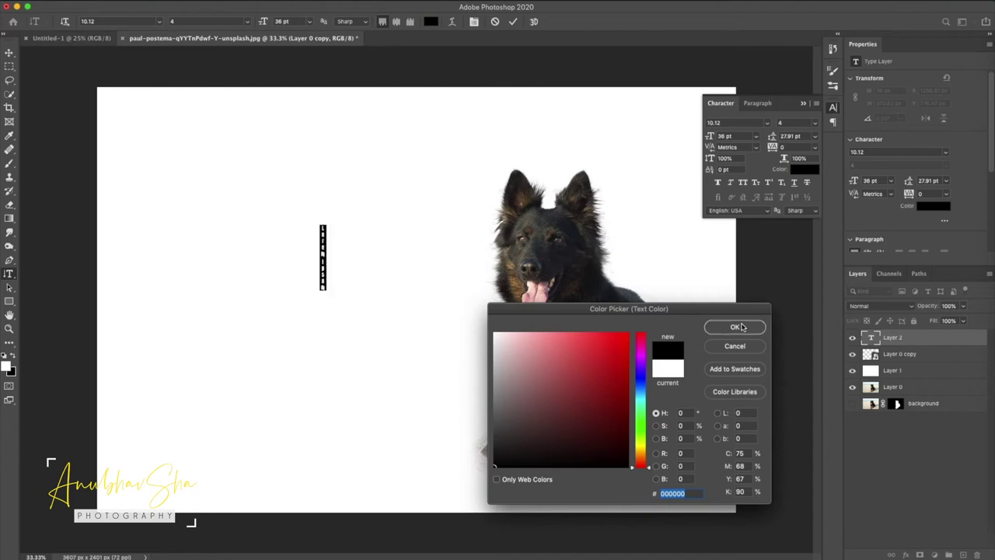
pyautogui.click(736, 329)
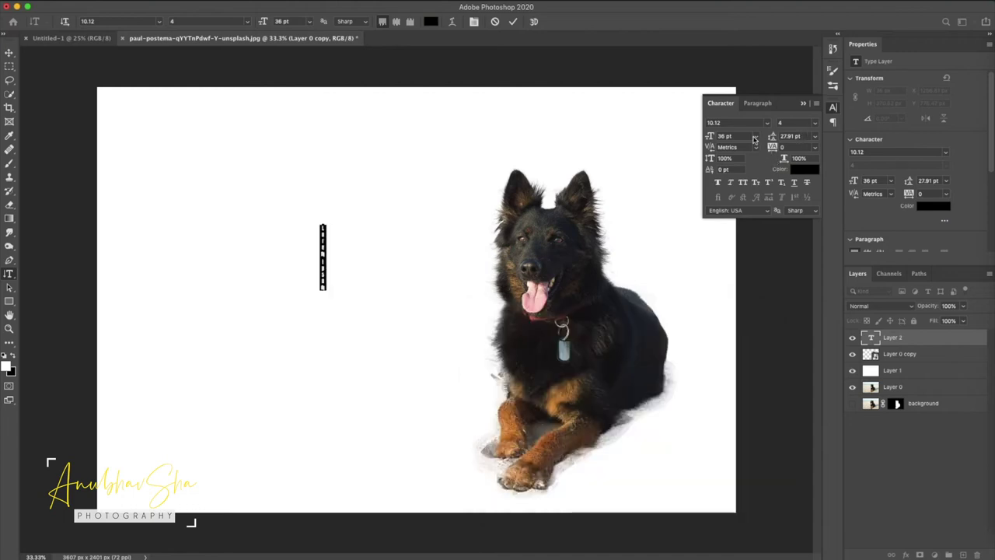
pyautogui.click(758, 140)
pyautogui.click(735, 270)
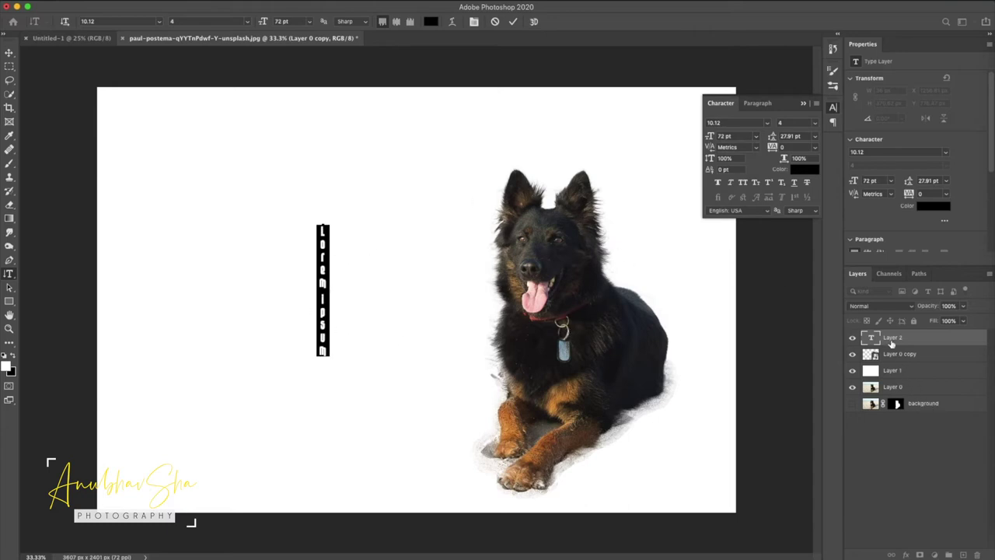
# Replace the placeholder text with 'Love' and commit it
pyautogui.click(322, 231)
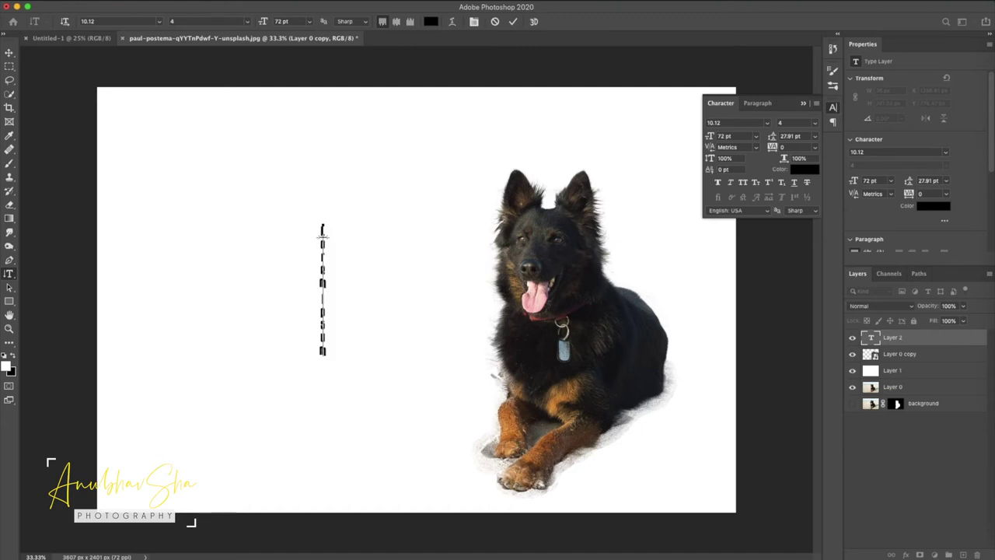
pyautogui.hotkey('ctrl', 'a')
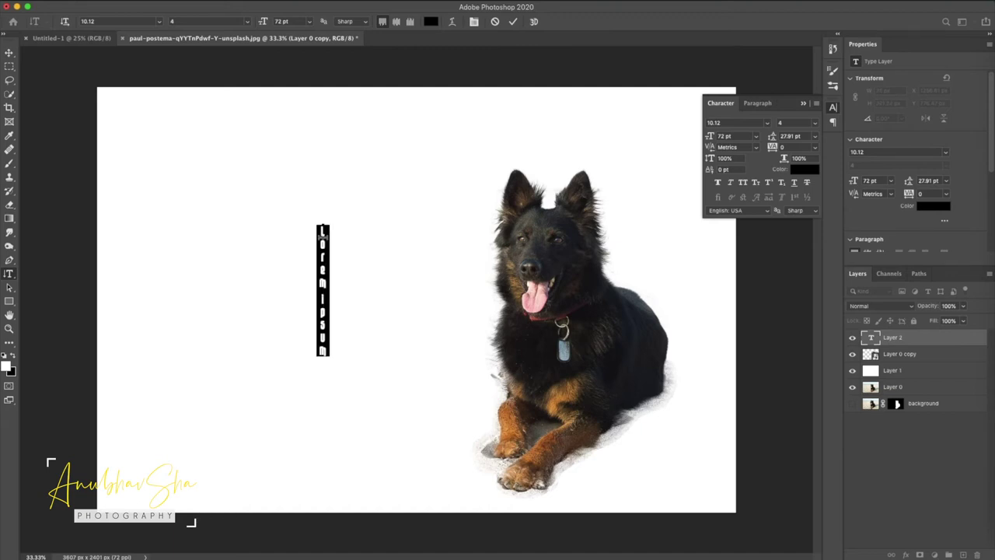
pyautogui.press('BackSpace')
pyautogui.write('Love')
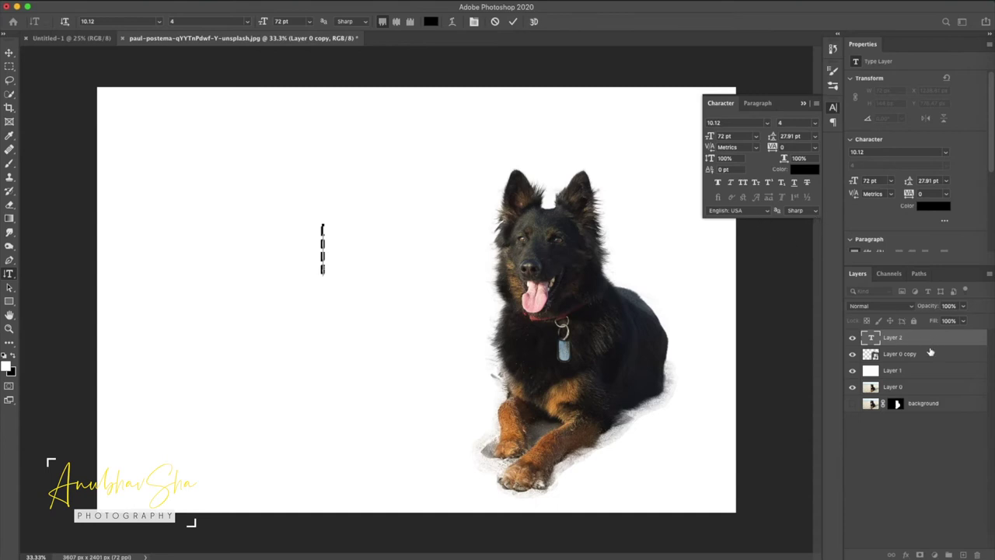
pyautogui.click(927, 342)
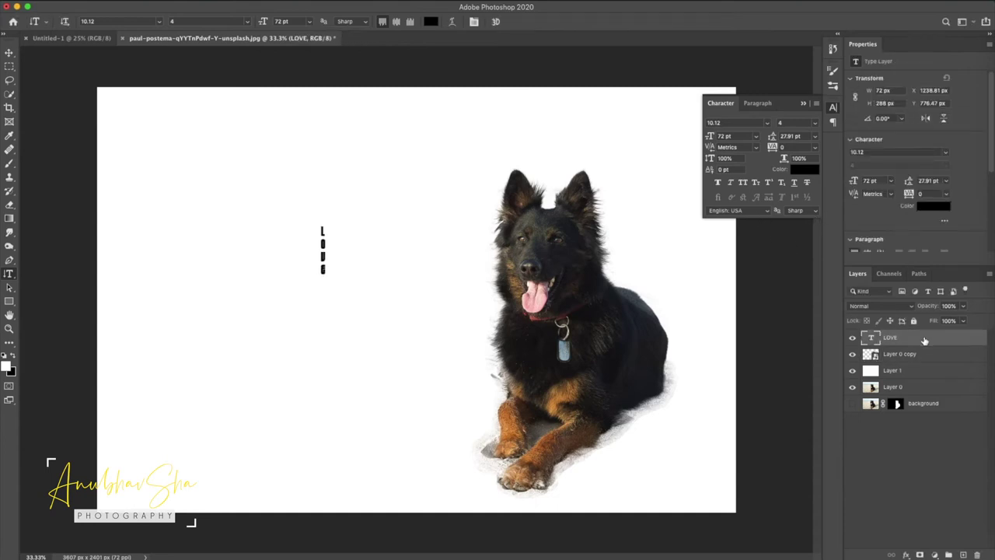
# Scale the LOVE text up to nearly the full canvas height
pyautogui.hotkey('ctrl', 't')
pyautogui.moveTo(332, 275)
pyautogui.mouseDown()
pyautogui.moveTo(427, 355)
pyautogui.moveTo(456, 468)
pyautogui.mouseUp()
pyautogui.press('Return')
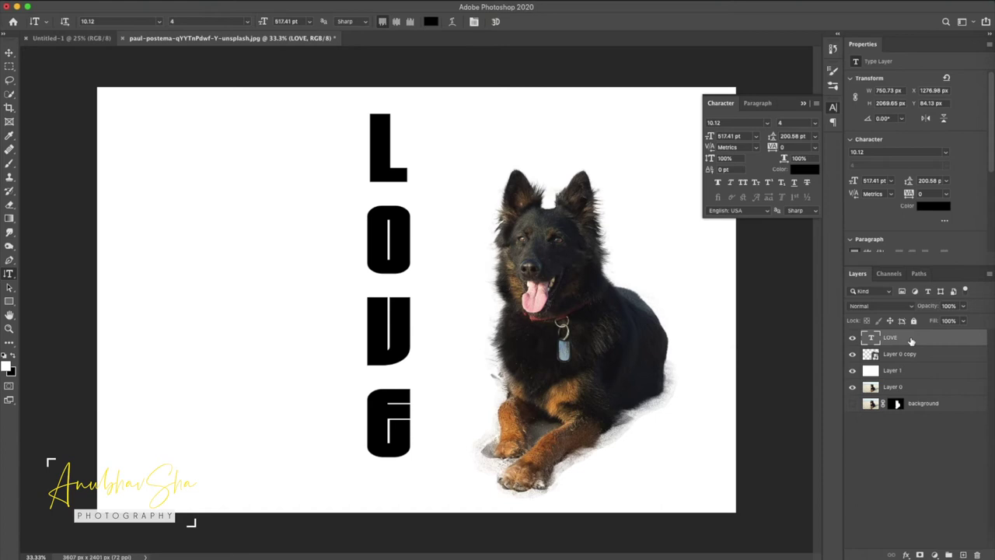
# Duplicate the LOVE layer and move the copy to the left of the original
pyautogui.hotkey('ctrl', 'j')
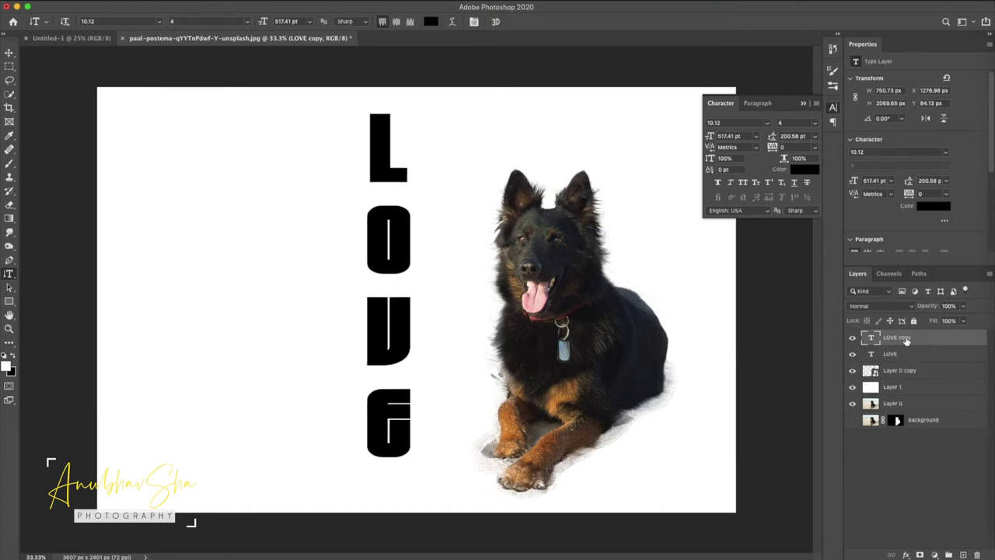
pyautogui.hotkey('ctrl', 't')
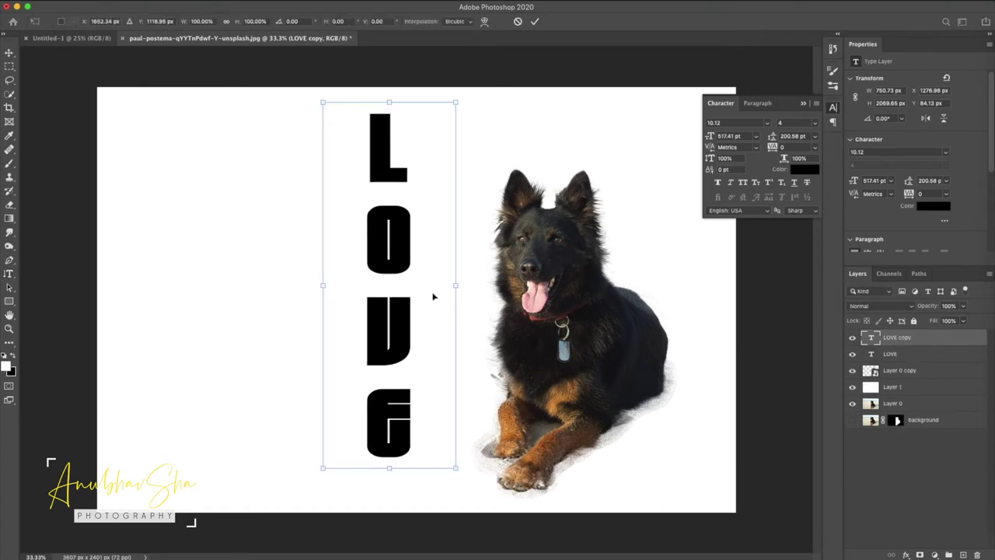
pyautogui.moveTo(421, 269); pyautogui.dragTo(243, 266)
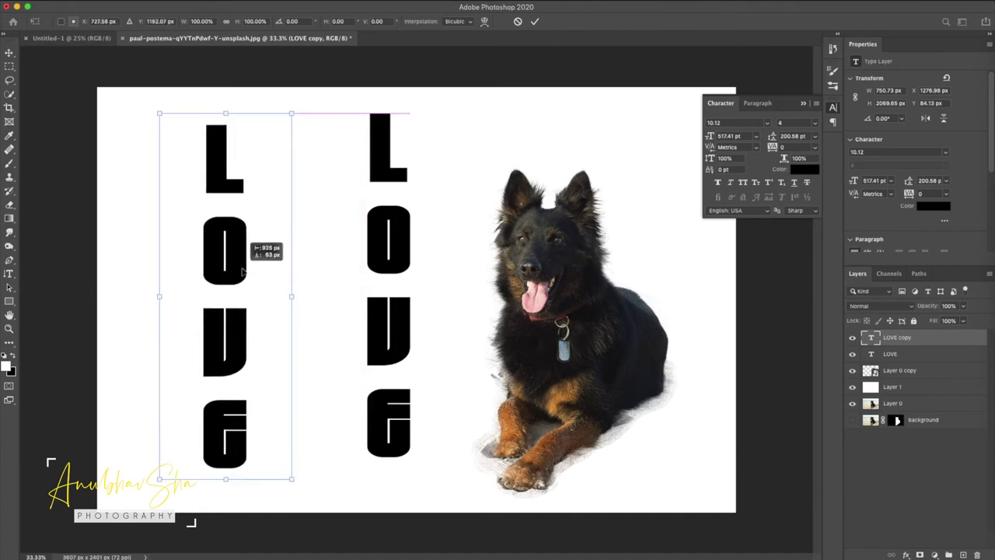
# Set the left LOVE copy's font to The Bold Font
pyautogui.press('Return')
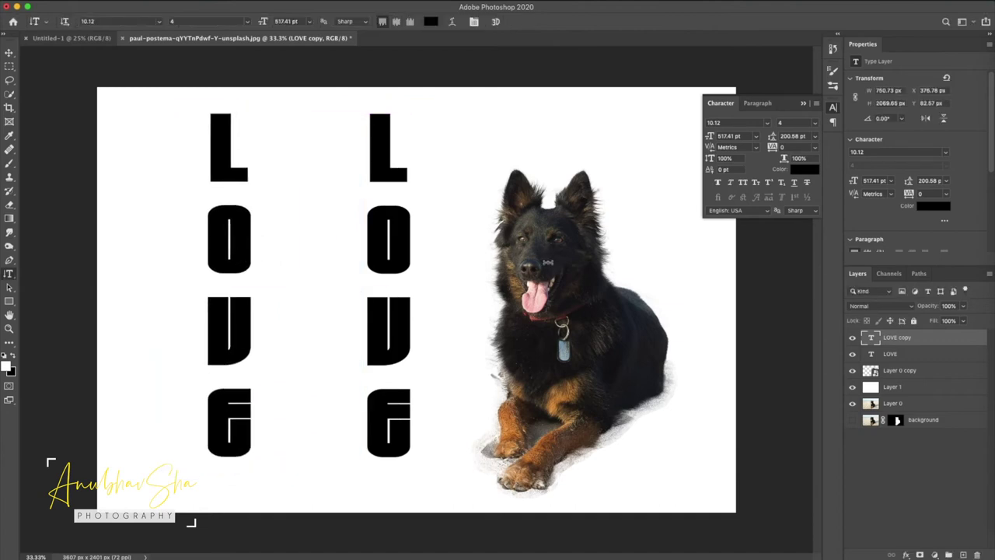
pyautogui.click(231, 284)
pyautogui.hotkey('ctrl', 'a')
pyautogui.click(766, 123)
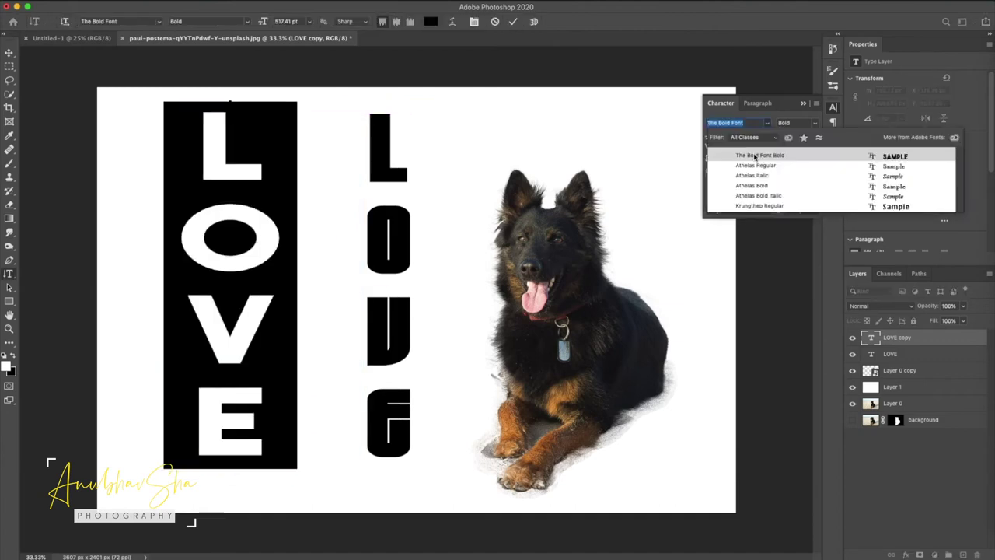
pyautogui.click(754, 156)
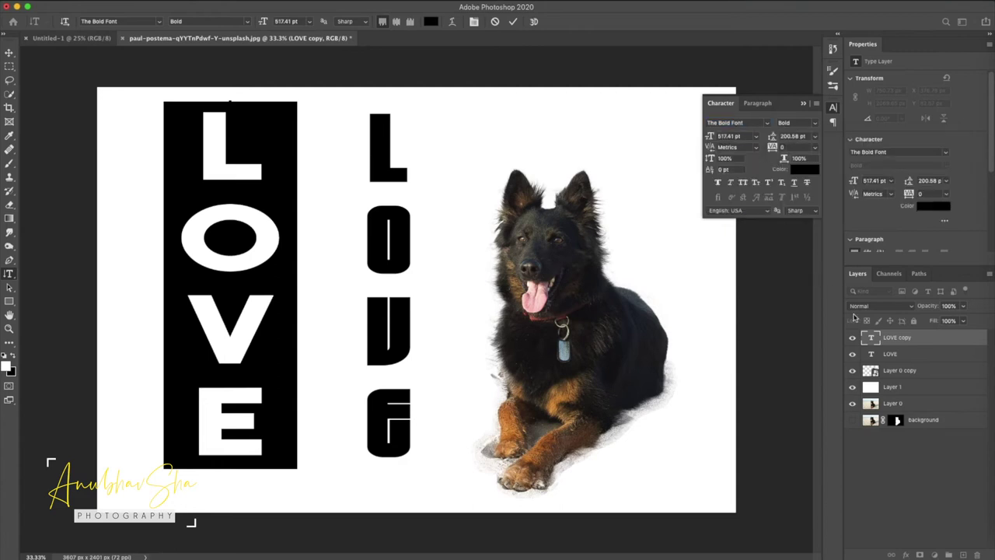
pyautogui.hotkey('ctrl', 'Return')
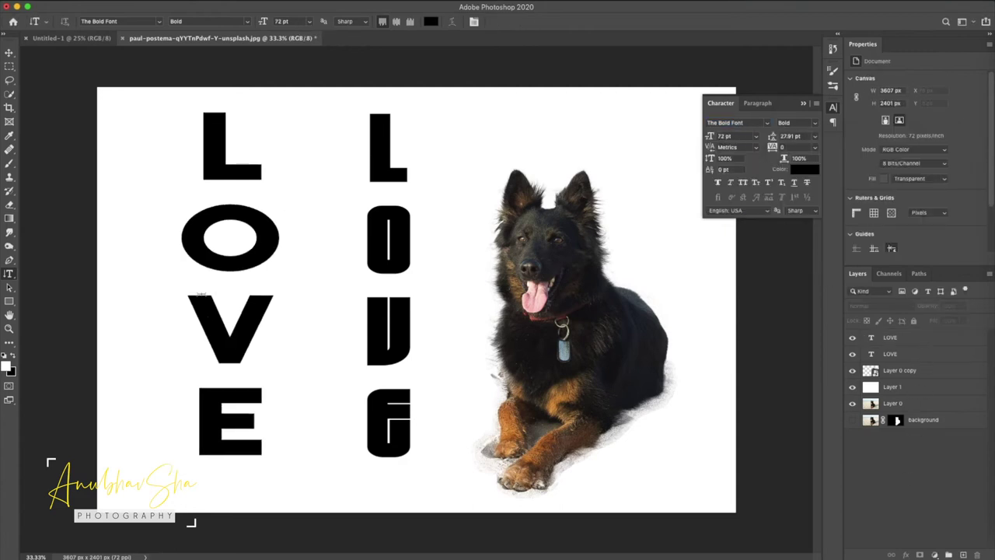
# Make the bold LOVE narrower and hide the original narrow LOVE layer
pyautogui.click(930, 338)
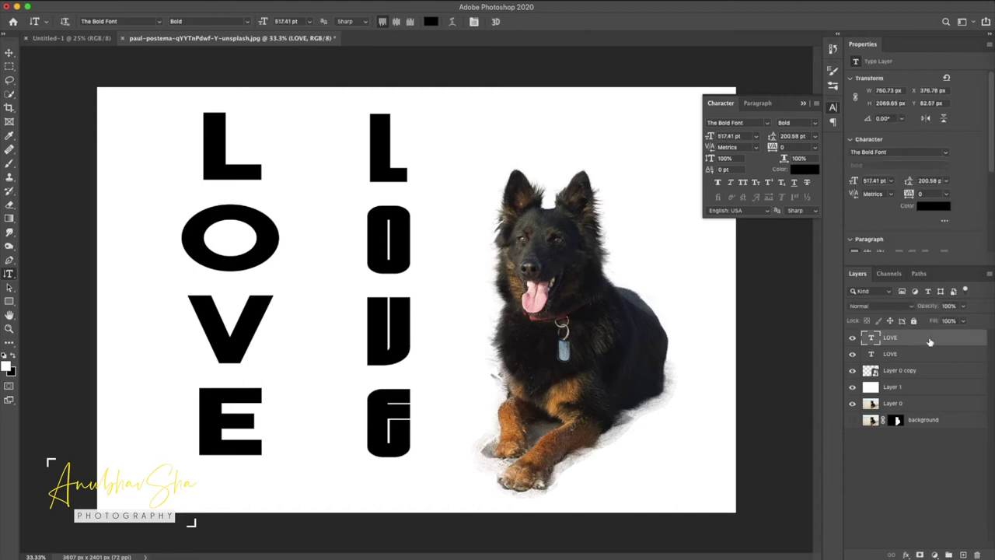
pyautogui.hotkey('ctrl', 't')
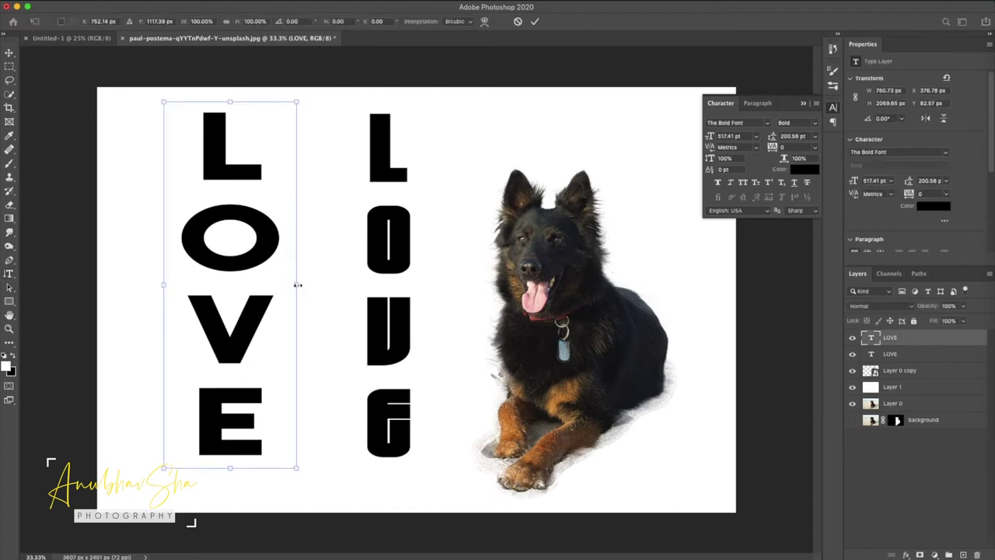
pyautogui.moveTo(298, 285); pyautogui.dragTo(248, 285)
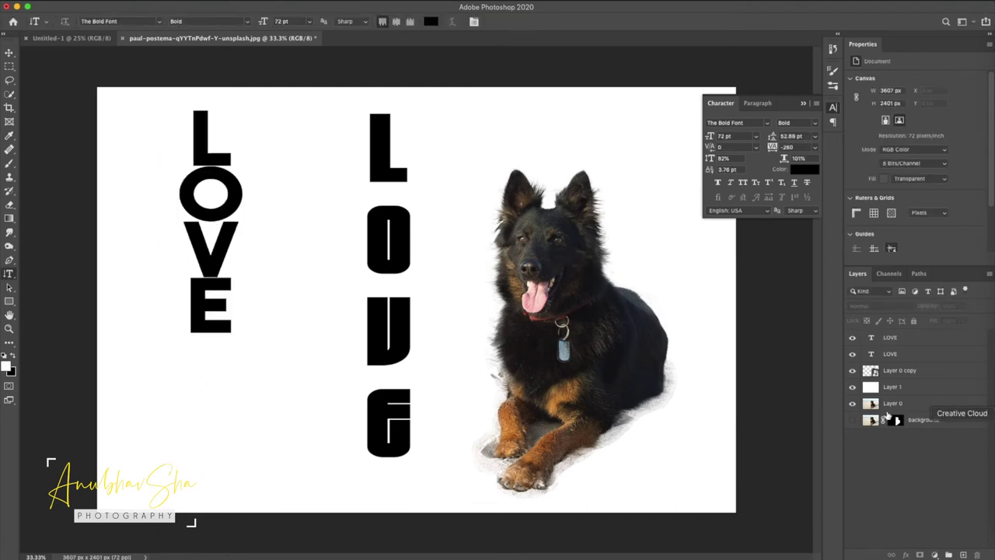
pyautogui.click(894, 342)
pyautogui.click(890, 354)
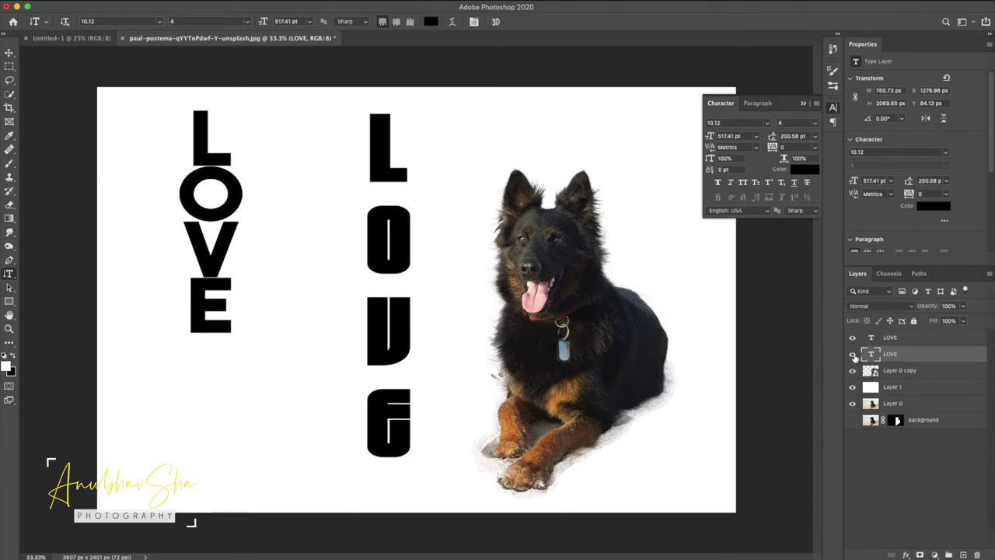
pyautogui.click(853, 356)
pyautogui.click(899, 340)
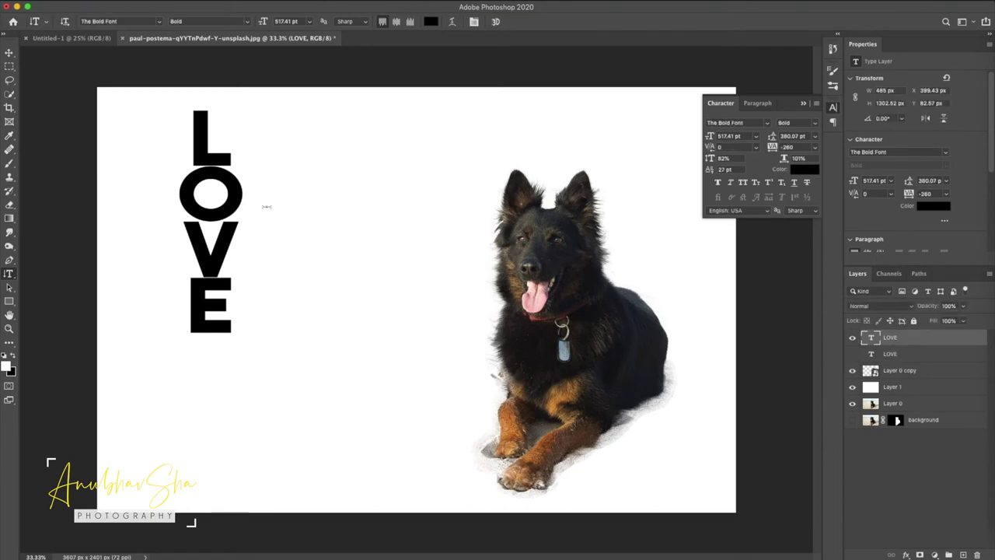
pyautogui.click(901, 350)
pyautogui.hotkey('ctrl', 't')
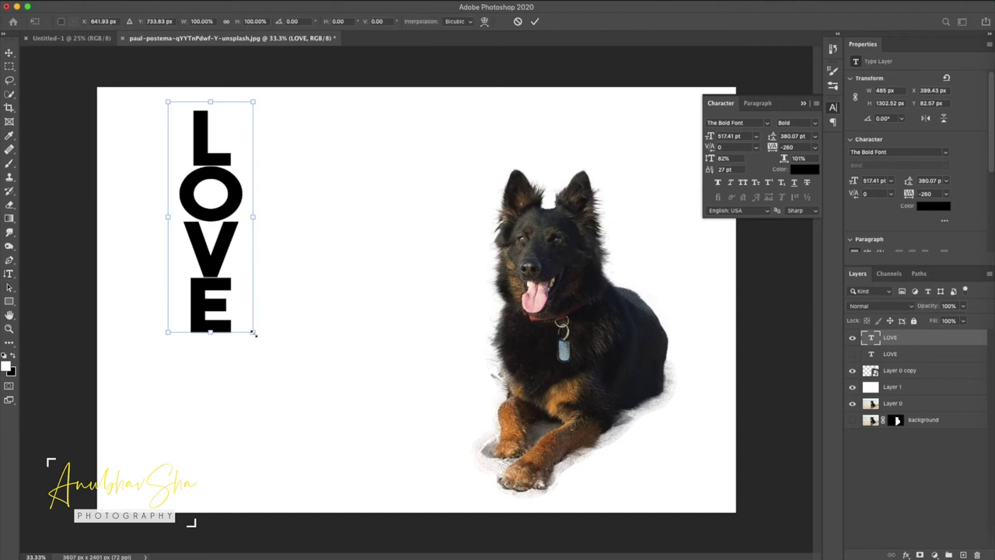
# Enlarge the bold LOVE to canvas height and position it over the dog's face and front legs
pyautogui.moveTo(253, 333); pyautogui.dragTo(374, 435)
pyautogui.moveTo(253, 280)
pyautogui.mouseDown()
pyautogui.moveTo(478, 299)
pyautogui.moveTo(515, 285)
pyautogui.mouseUp()
pyautogui.press('Return')
pyautogui.hotkey('ctrl', 't')
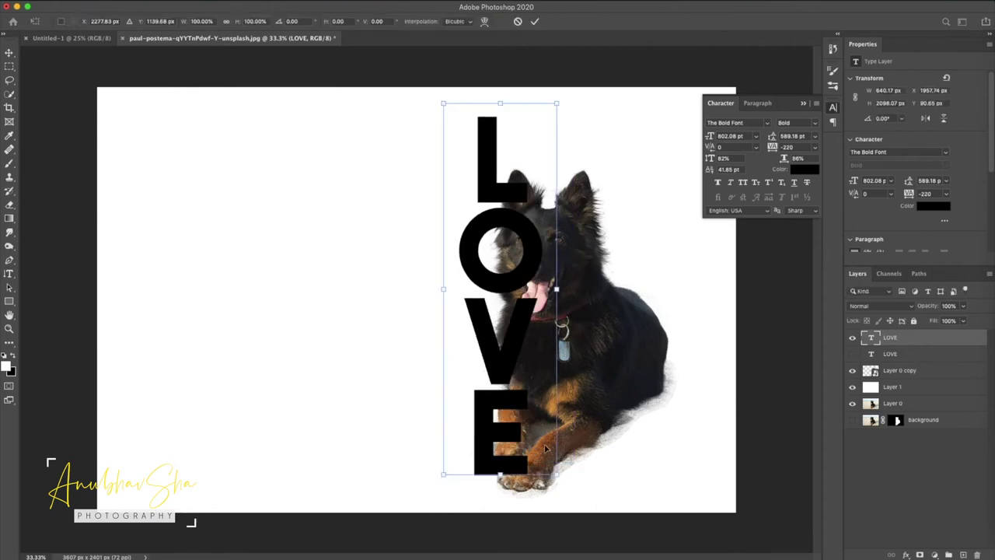
pyautogui.moveTo(444, 472); pyautogui.dragTo(431, 478)
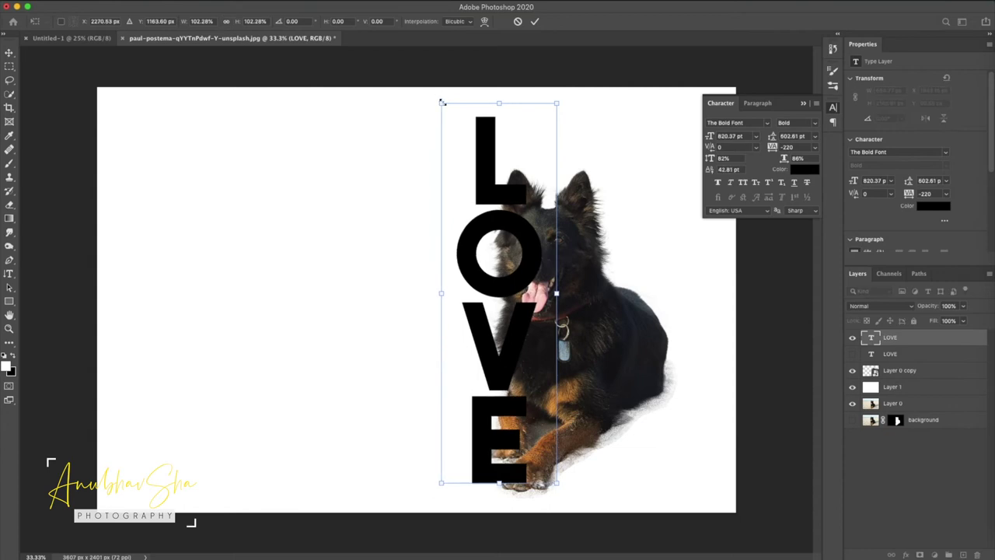
pyautogui.moveTo(441, 101); pyautogui.dragTo(437, 93)
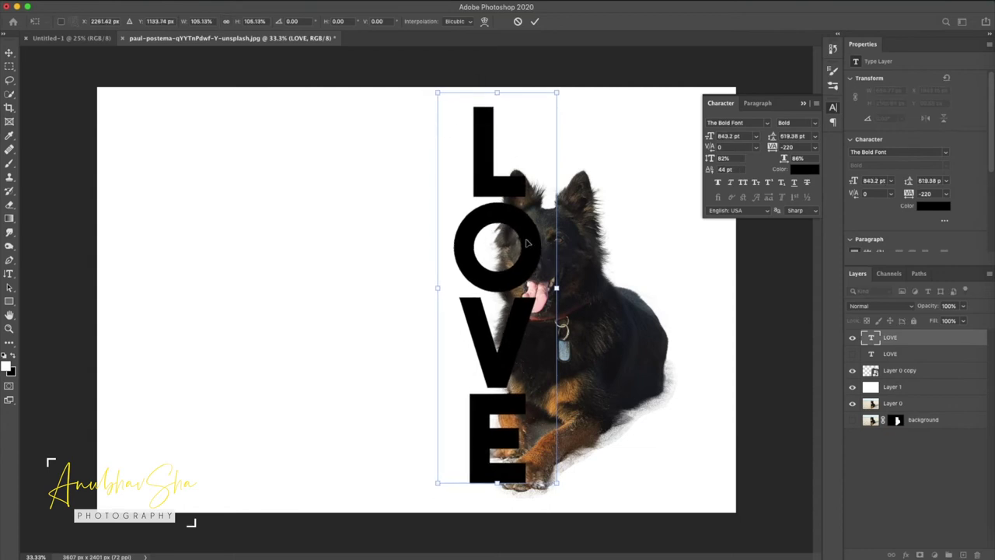
pyautogui.moveTo(526, 244); pyautogui.dragTo(529, 246)
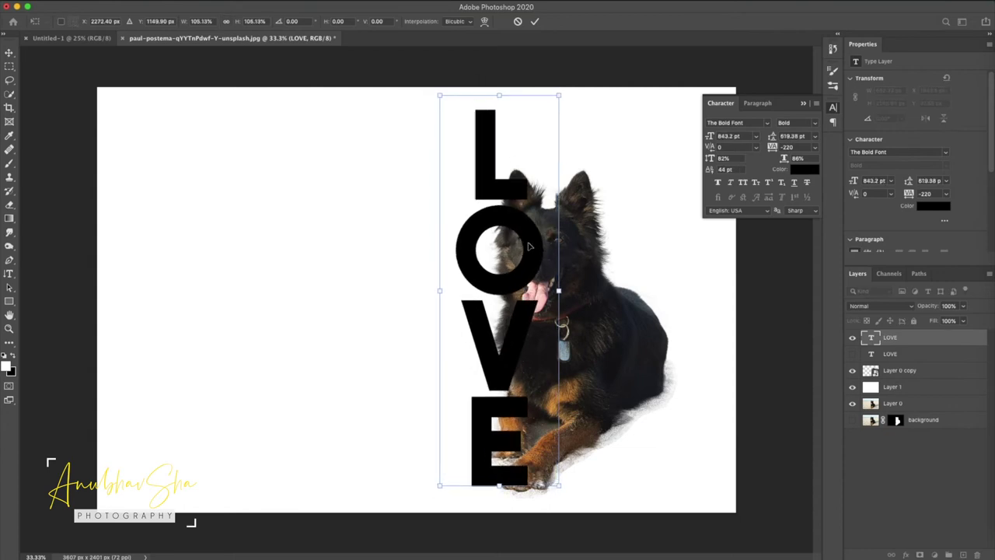
pyautogui.press('Return')
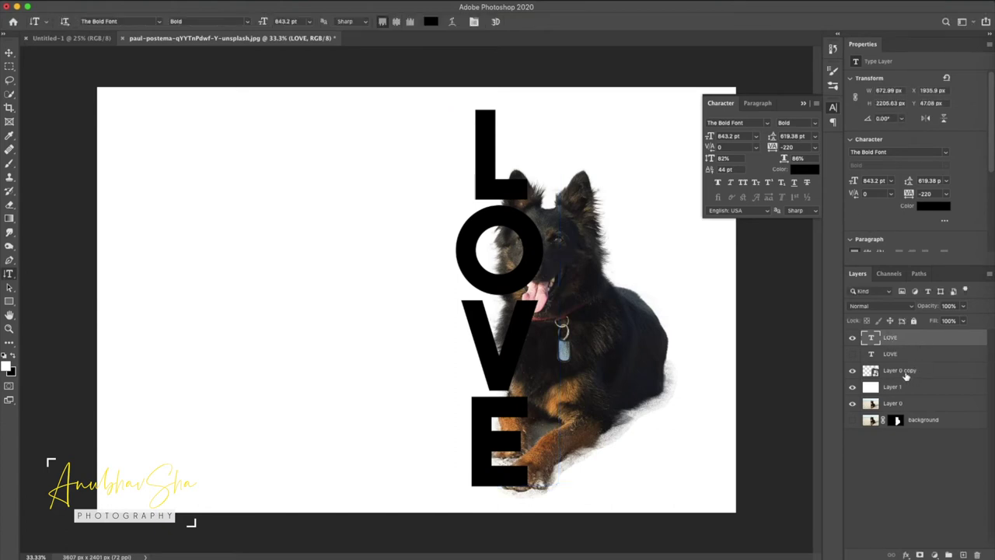
# Duplicate the dog cut-out as Layer 0 copy 2, move it to the bottom, and hide it
pyautogui.click(905, 374)
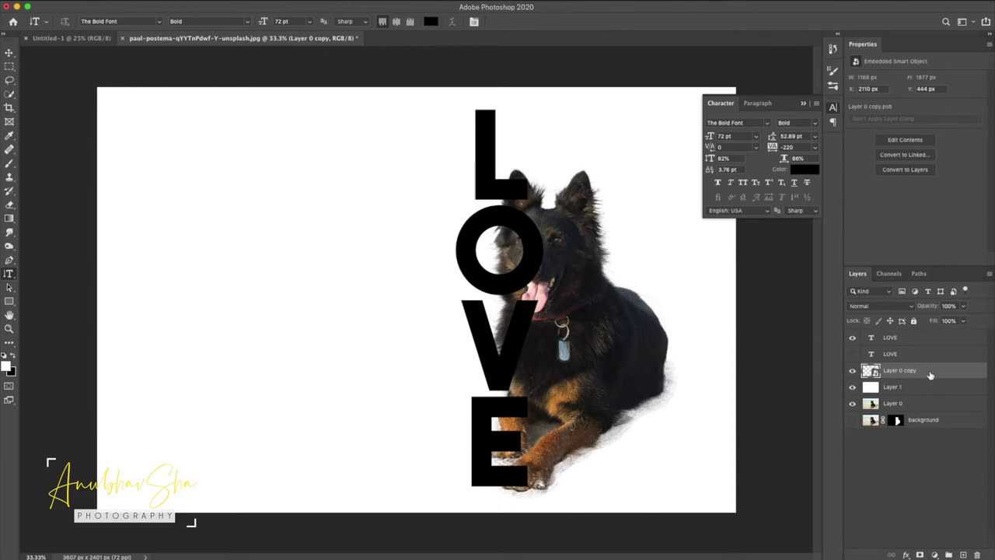
pyautogui.hotkey('ctrl', 'j')
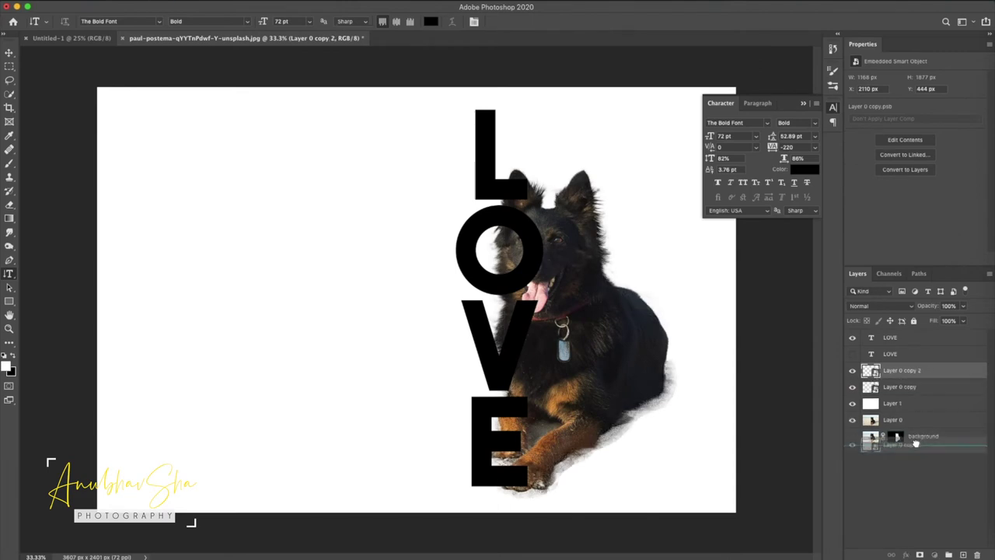
pyautogui.moveTo(925, 371); pyautogui.dragTo(902, 440)
pyautogui.click(853, 438)
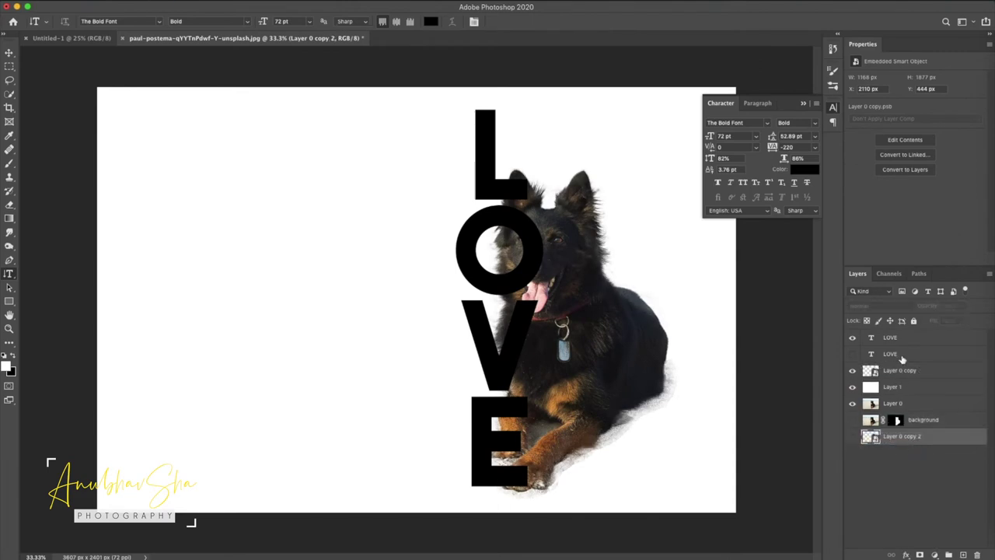
# Add a layer mask to Layer 0 copy and brush out the dog inside the O
pyautogui.click(895, 358)
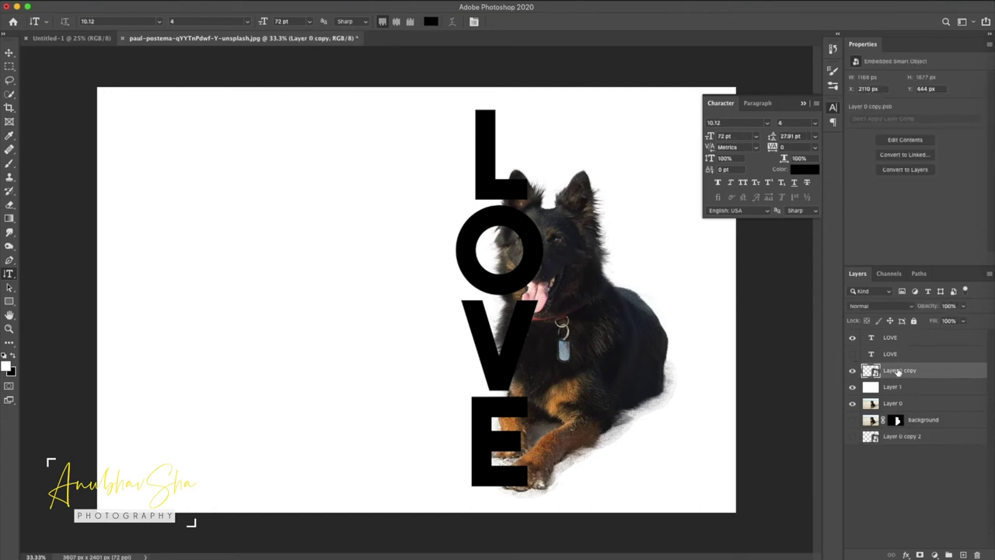
pyautogui.click(921, 555)
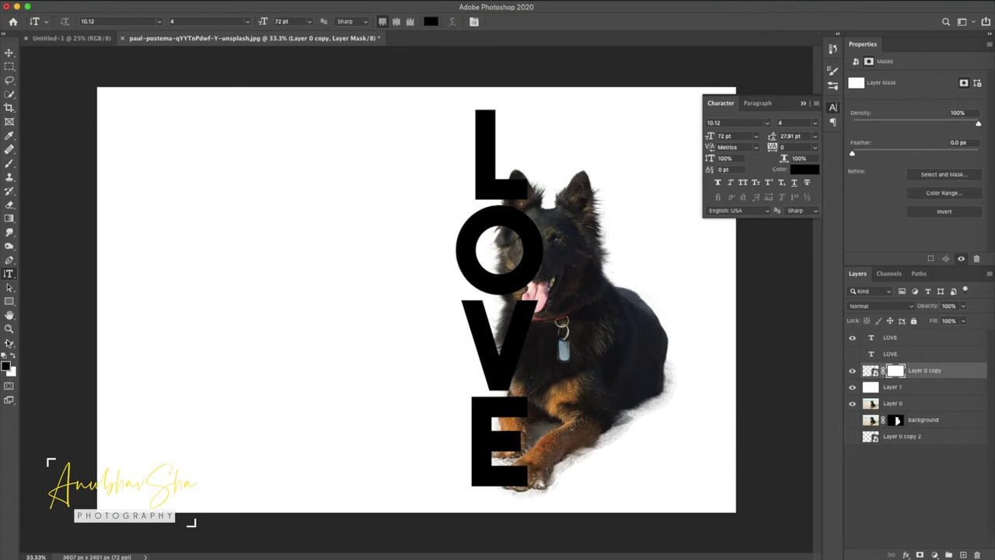
pyautogui.click(10, 163)
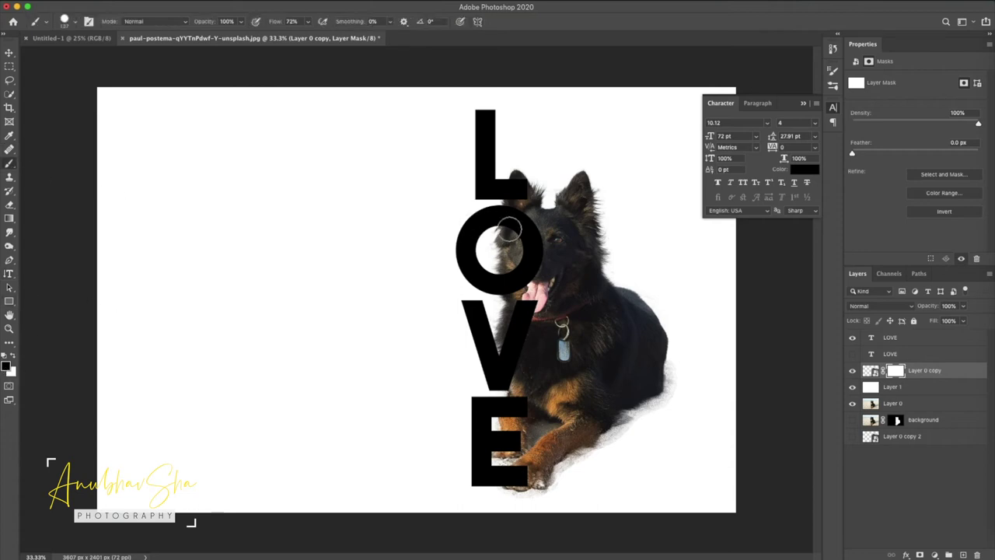
pyautogui.moveTo(495, 241); pyautogui.dragTo(486, 256)
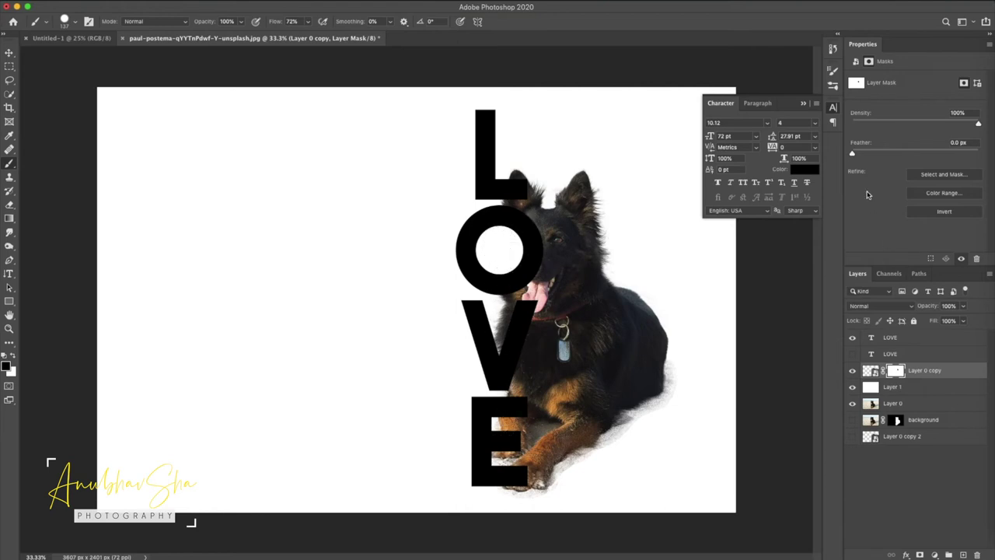
pyautogui.click(868, 195)
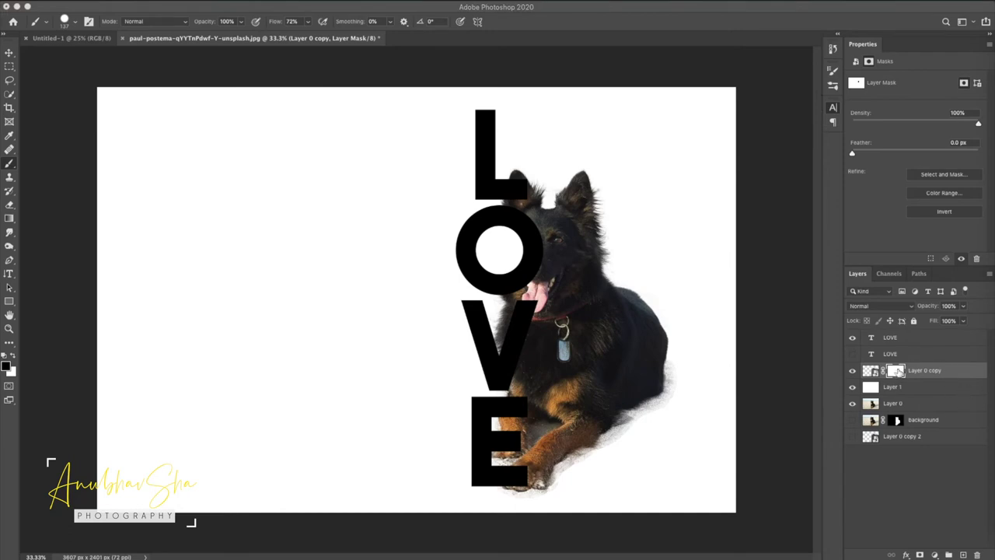
# Load the LOVE letters as a selection and expand it by 30 pixels
pyautogui.click(899, 372)
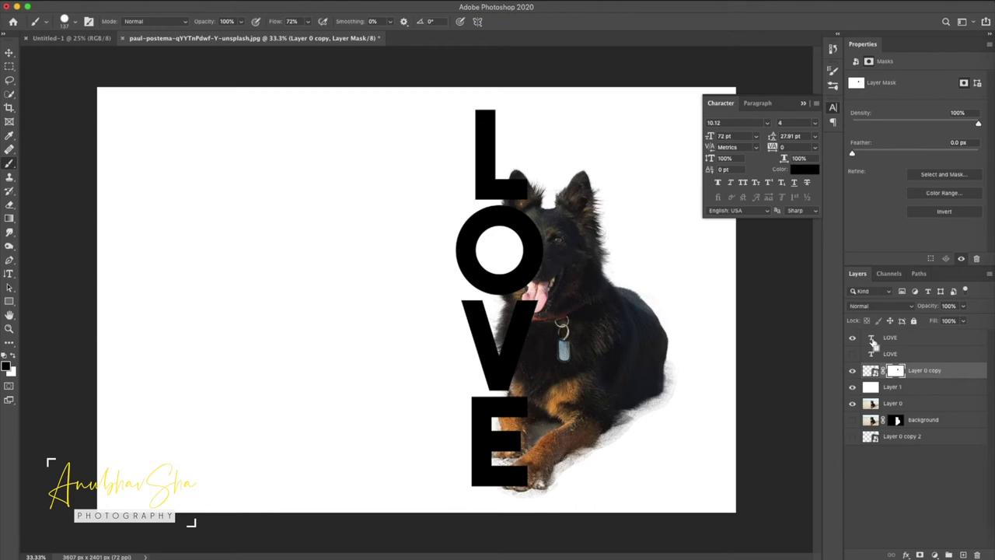
pyautogui.keyDown('ctrl'); pyautogui.click(873, 340); pyautogui.keyUp('ctrl')
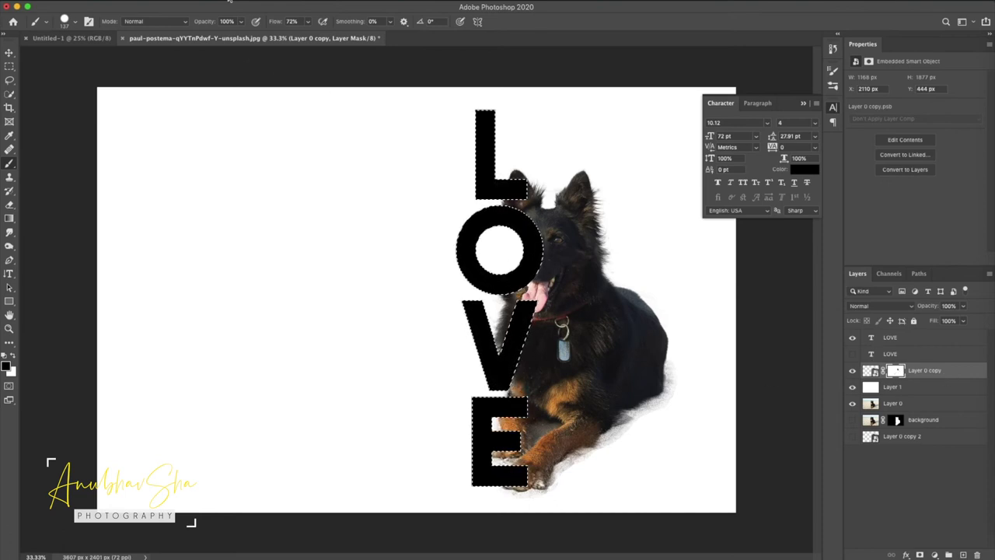
pyautogui.click(223, 2)
pyautogui.moveTo(225, 147)
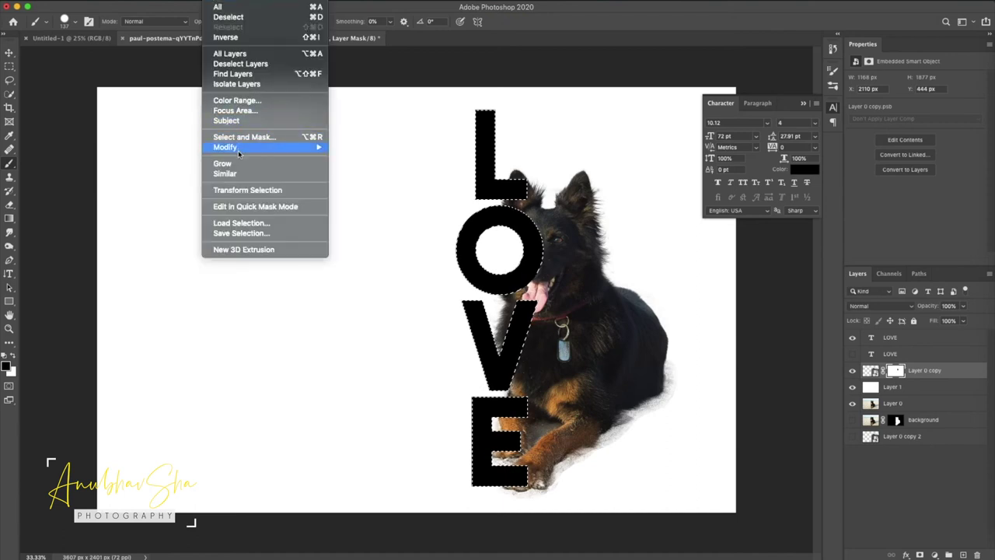
pyautogui.click(356, 167)
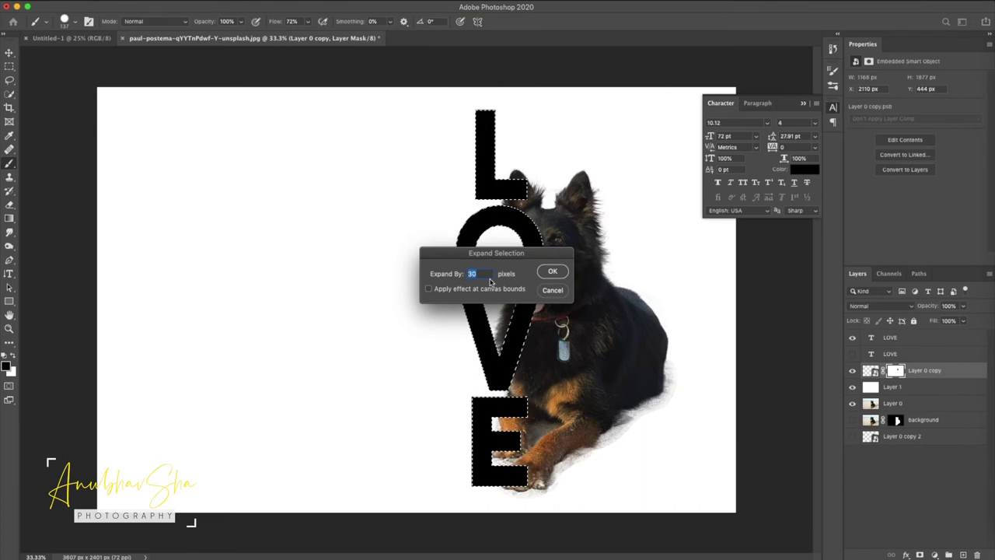
pyautogui.click(551, 271)
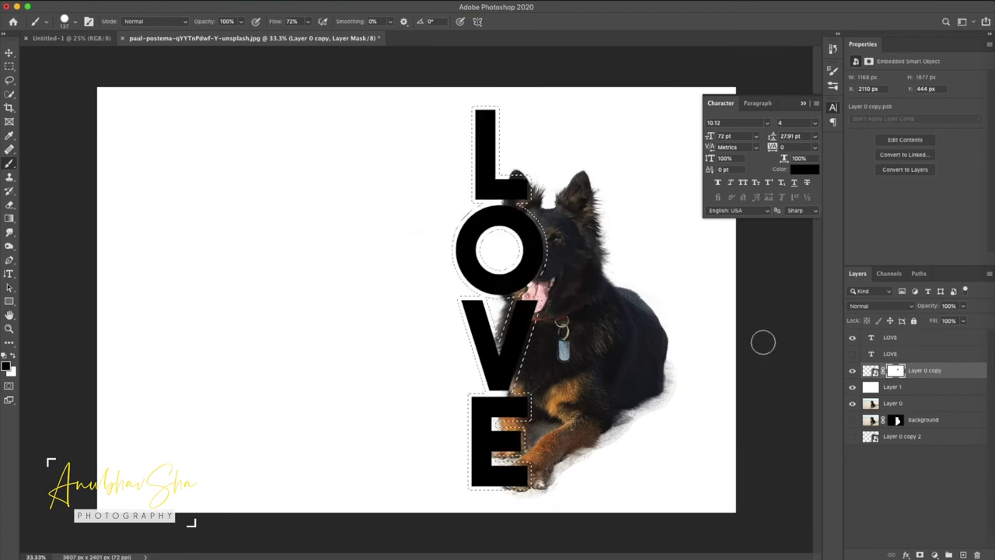
# Hide the dog within the expanded letter shapes on its mask, then deselect
pyautogui.moveTo(537, 306); pyautogui.dragTo(515, 381)
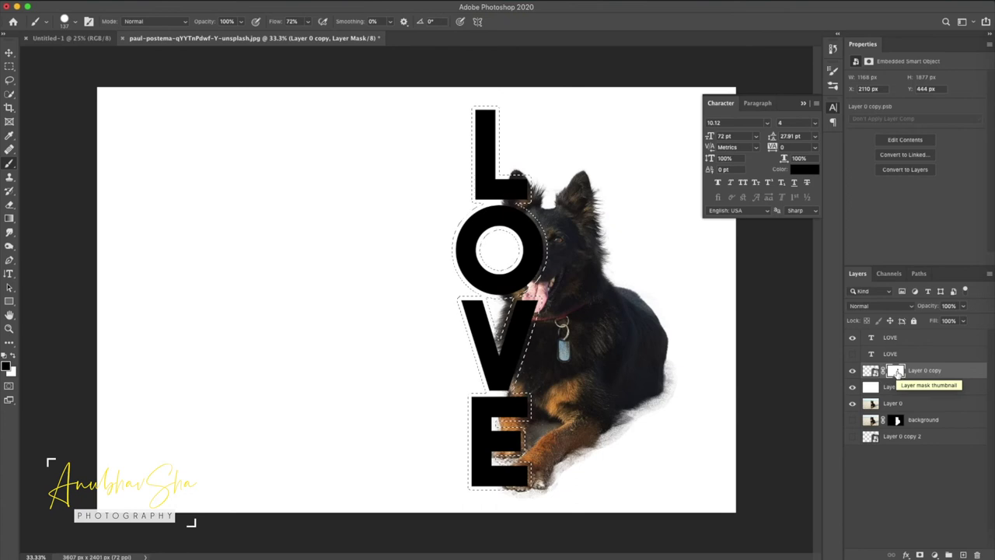
pyautogui.keyDown('shift'); pyautogui.click(895, 371); pyautogui.keyUp('shift')
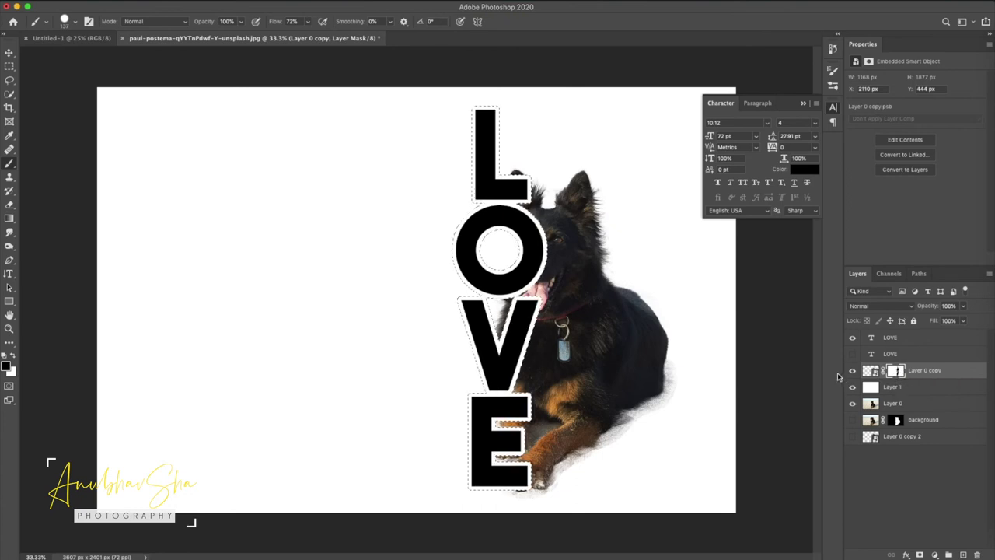
pyautogui.click(955, 373)
pyautogui.hotkey('ctrl', 'd')
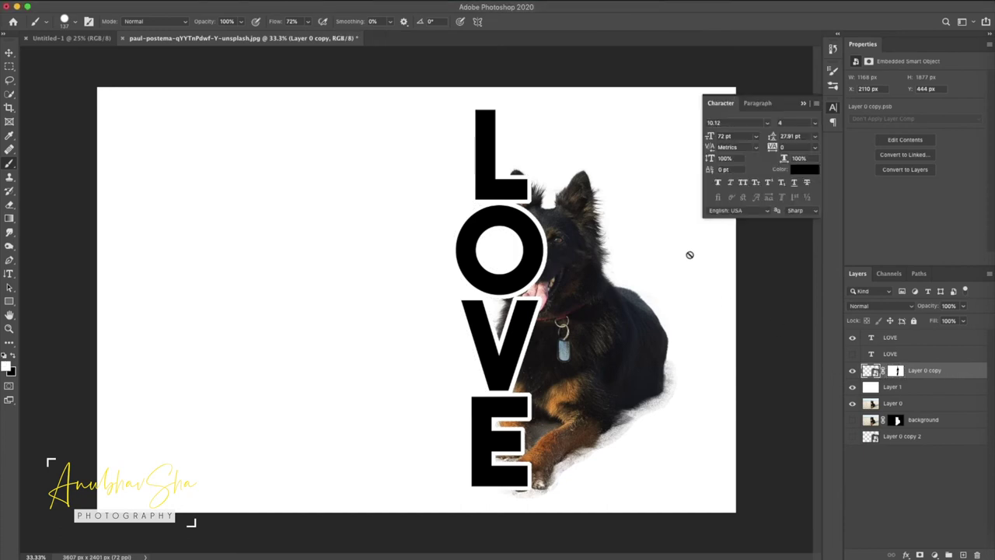
pyautogui.click(832, 109)
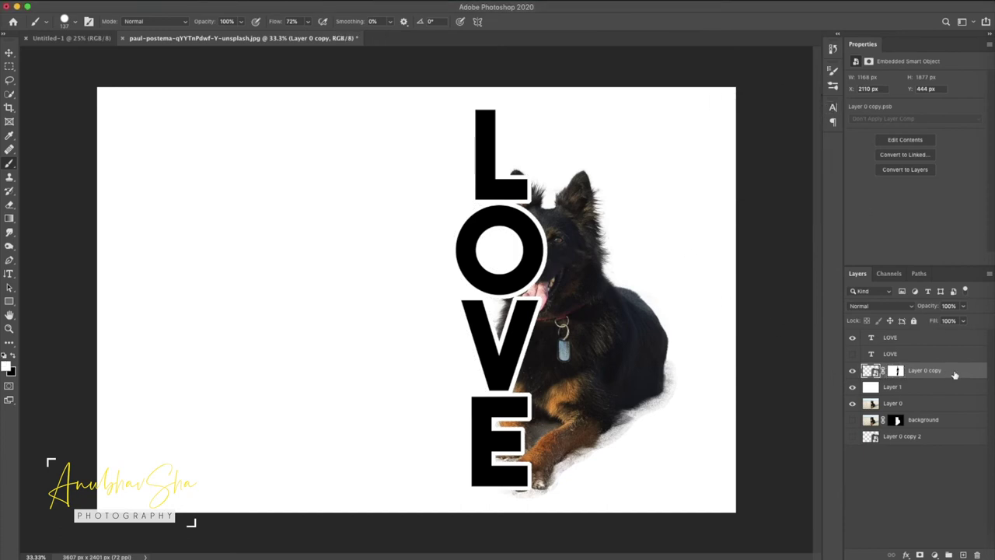
# Duplicate the dog layer above the LOVE text layers and delete the copy's mask
pyautogui.hotkey('ctrl', 'j')
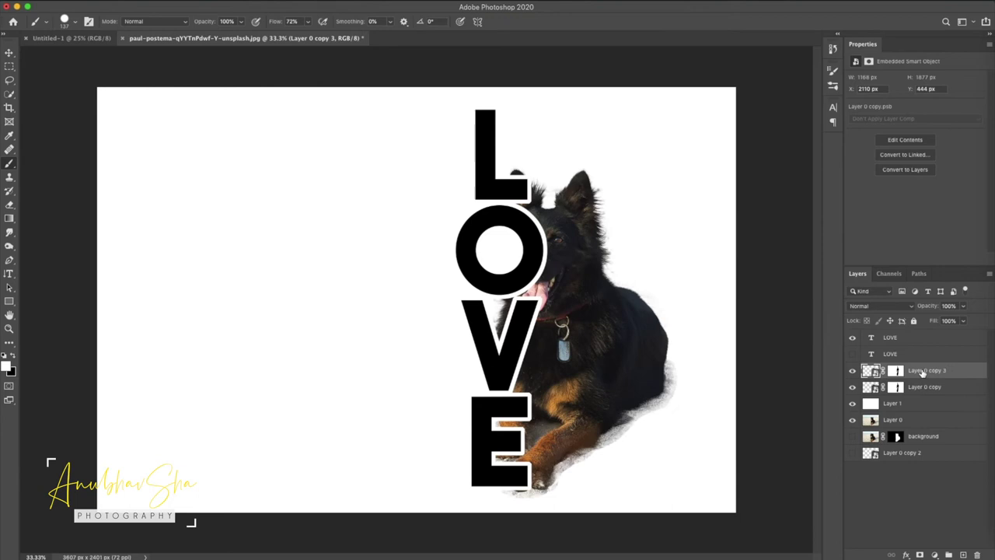
pyautogui.moveTo(922, 371); pyautogui.dragTo(907, 338)
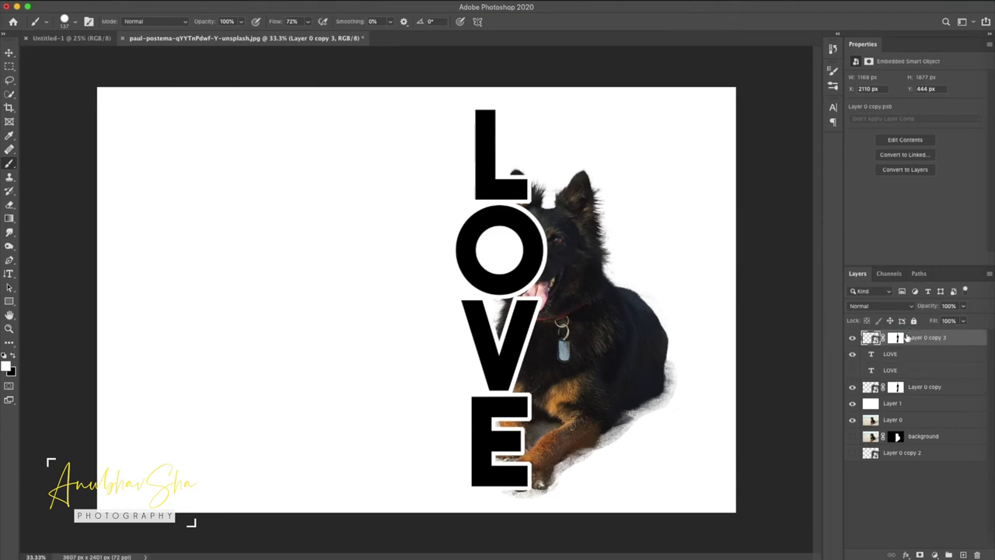
pyautogui.click(892, 341)
pyautogui.rightClick(889, 342)
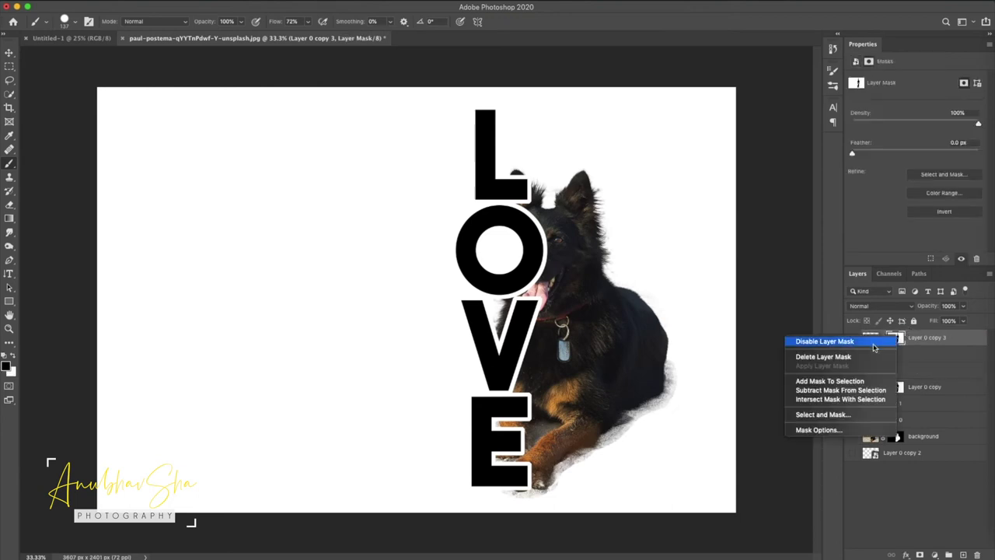
pyautogui.click(854, 357)
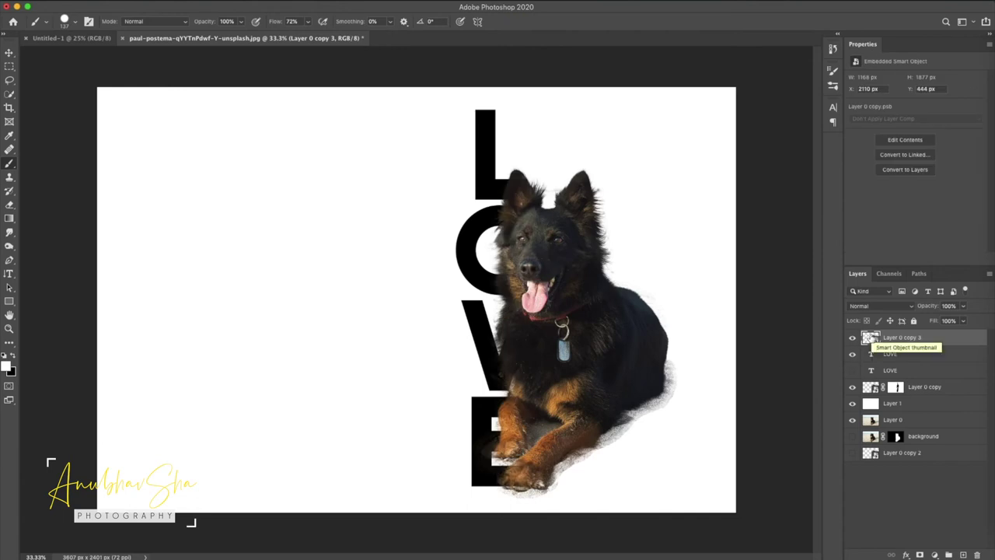
# Clip Layer 0 copy 3 to the LOVE text layer
pyautogui.rightClick(947, 336)
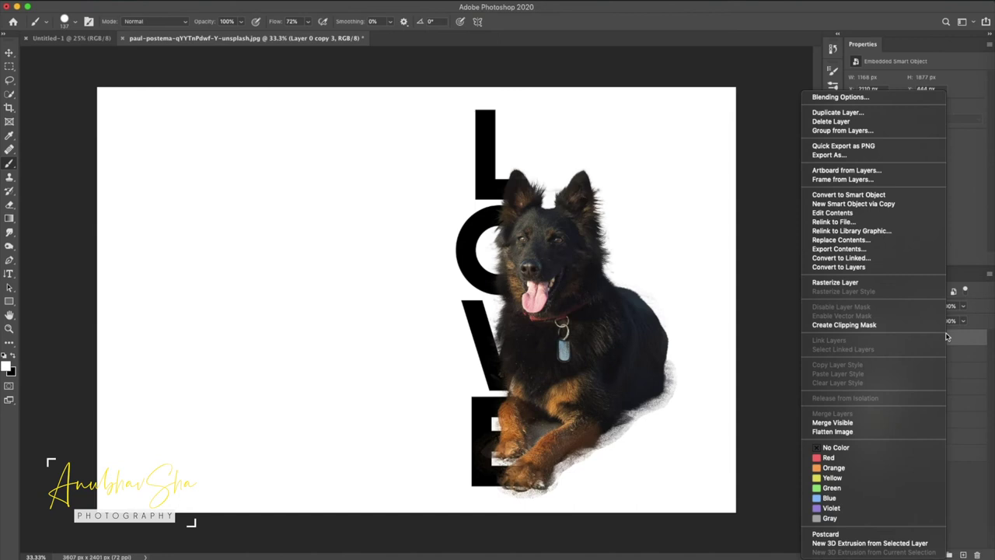
pyautogui.click(856, 325)
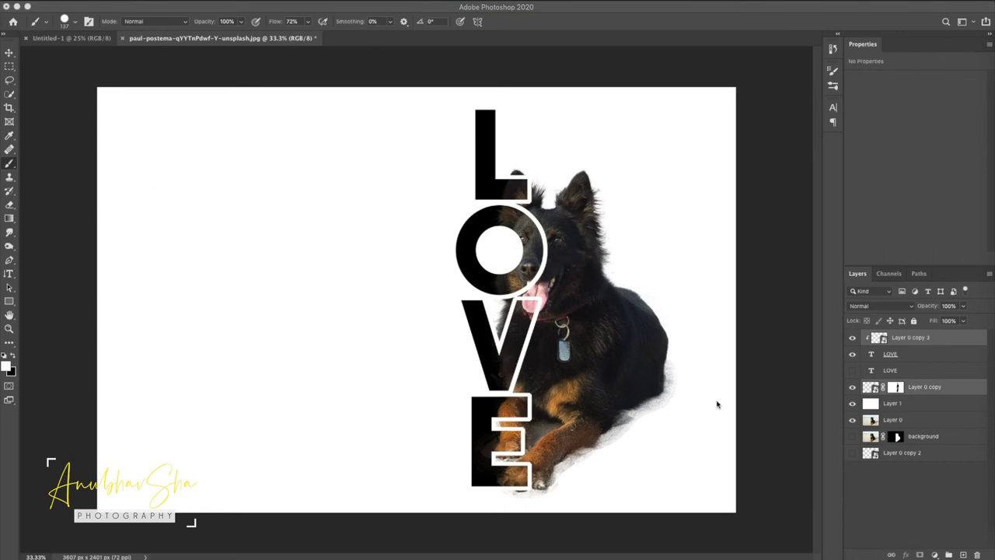
pyautogui.click(919, 523)
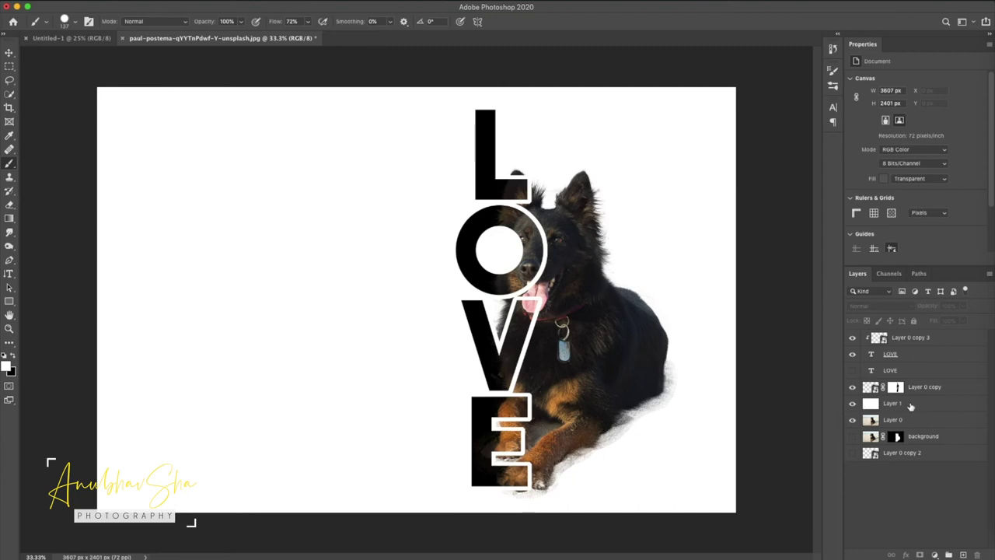
# Mask white Layer 1 and paint through it at 22% brush opacity inside the O
pyautogui.click(910, 406)
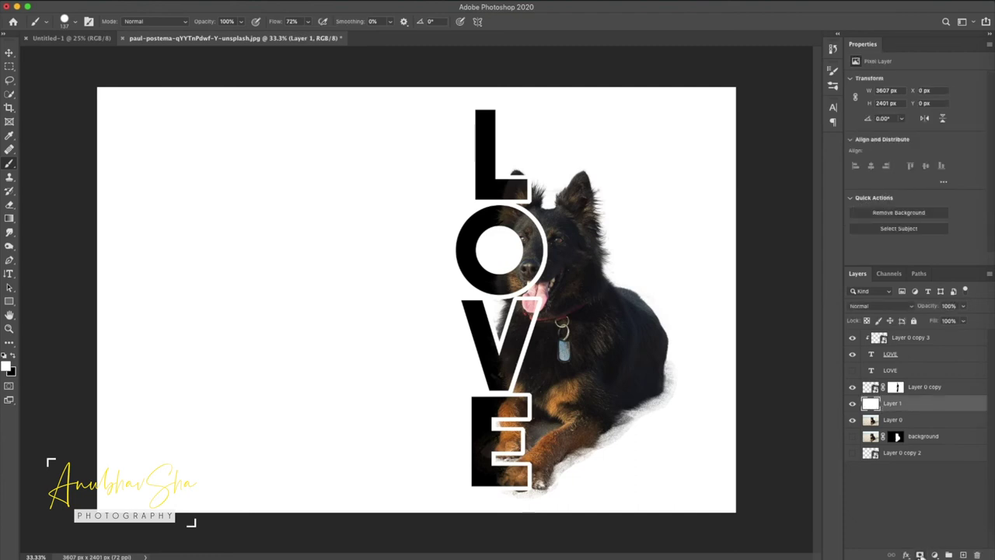
pyautogui.click(920, 554)
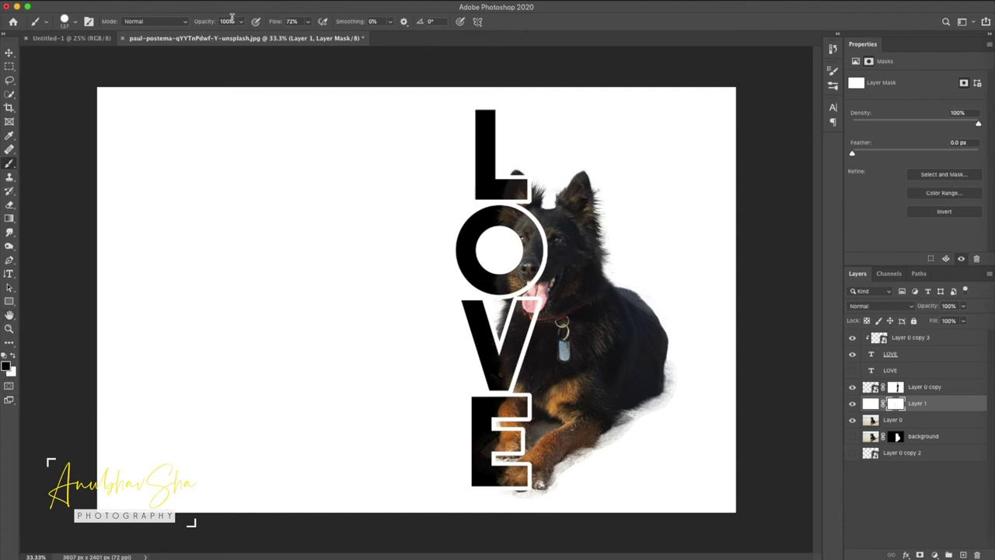
pyautogui.click(242, 21)
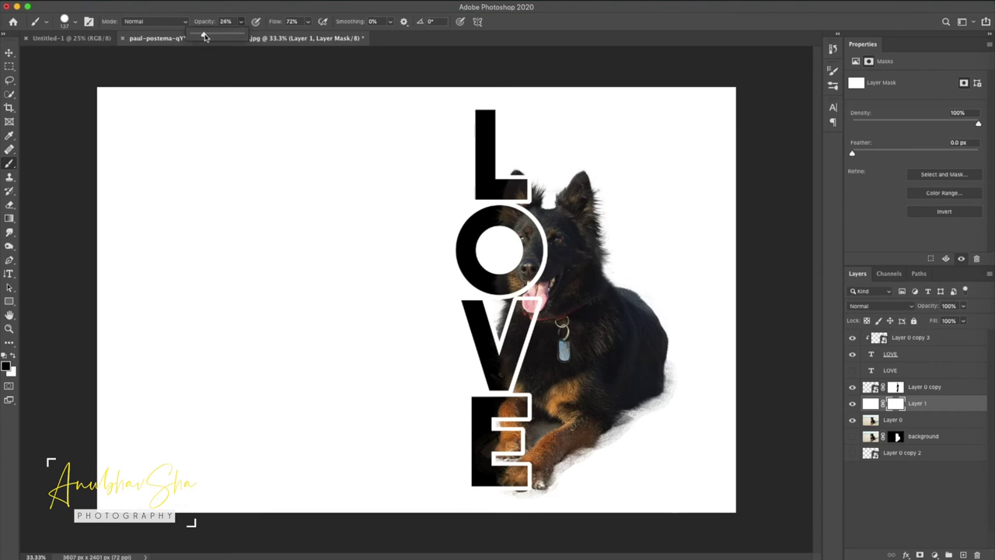
pyautogui.click(884, 412)
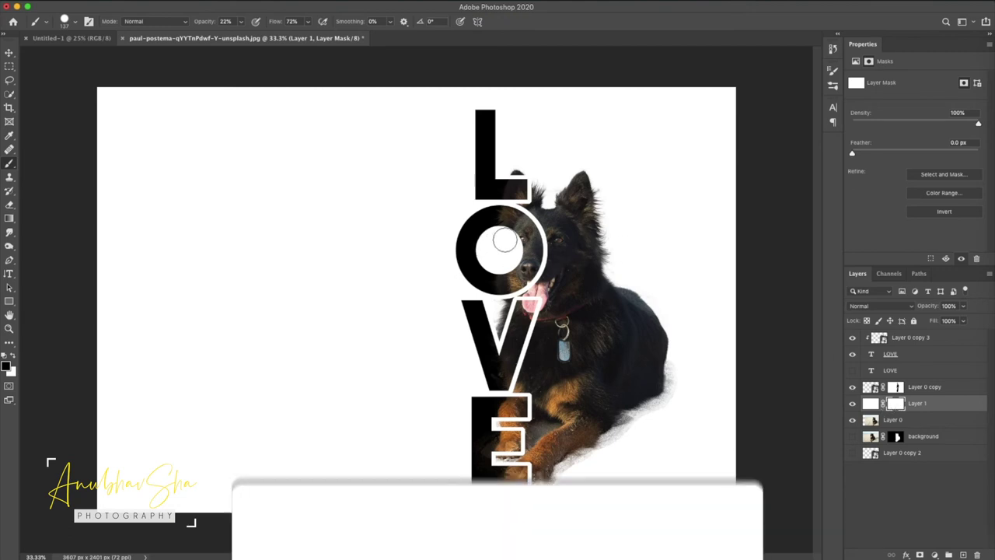
pyautogui.moveTo(505, 241); pyautogui.dragTo(488, 249)
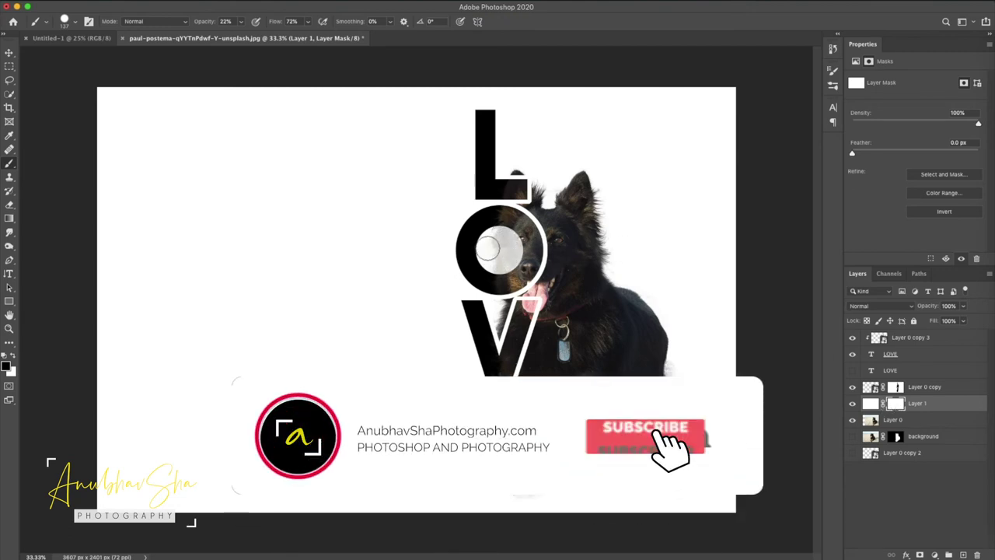
pyautogui.press('4')
pyautogui.press('6')
pyautogui.click(941, 339)
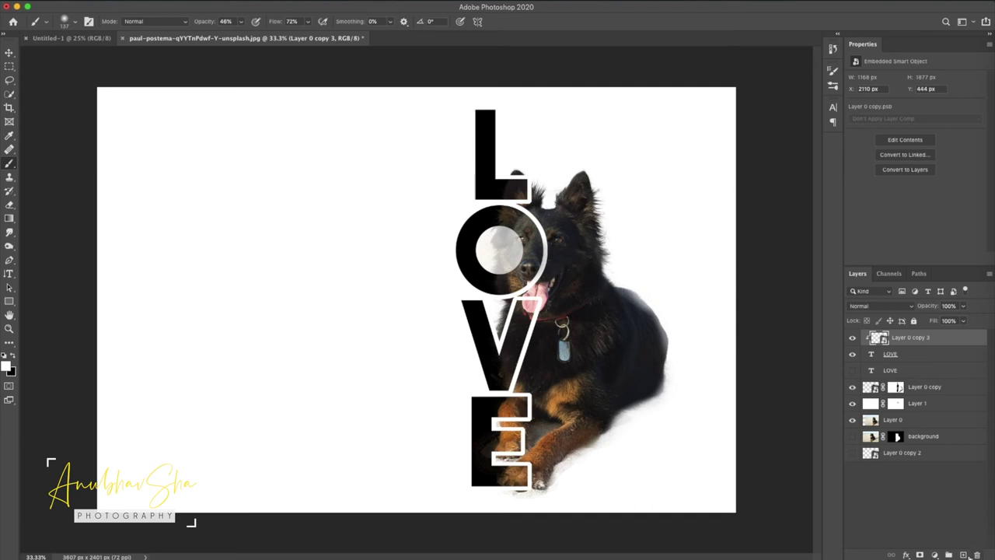
# Add a Vibrance adjustment layer above the clipped dog copy
pyautogui.click(935, 554)
pyautogui.click(933, 448)
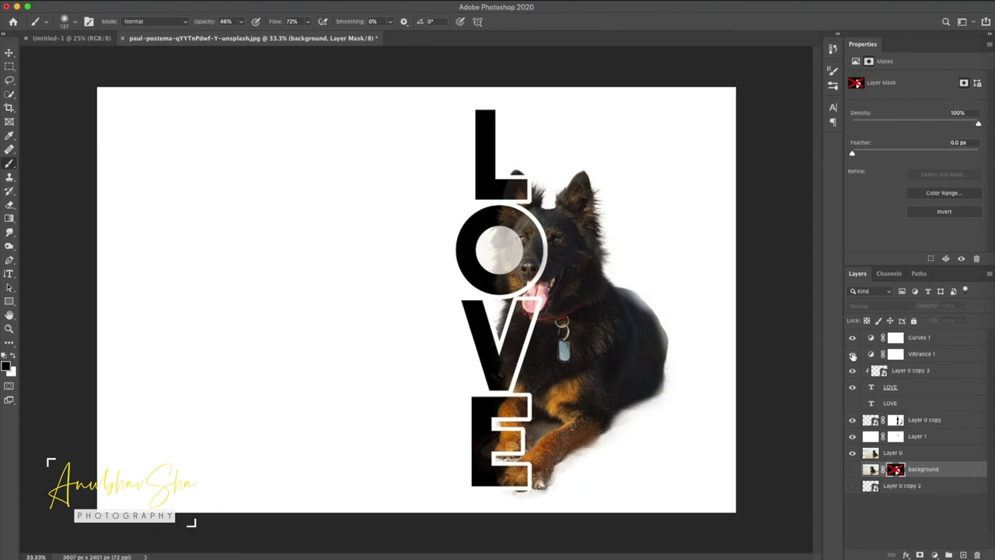
# Paste the dog quote as a horizontal text block left of LOVE and resize it
pyautogui.click(10, 273)
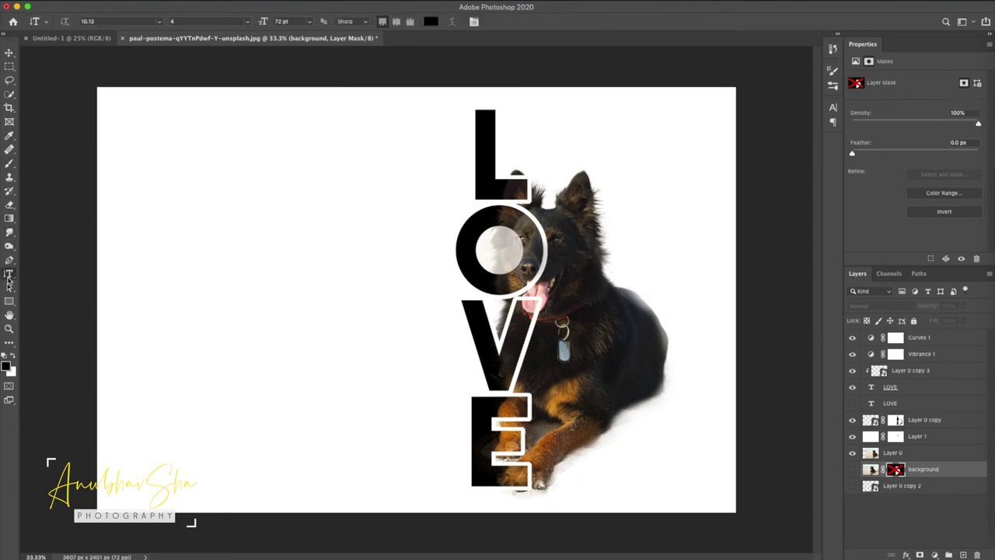
pyautogui.rightClick(10, 273)
pyautogui.click(49, 274)
pyautogui.click(208, 241)
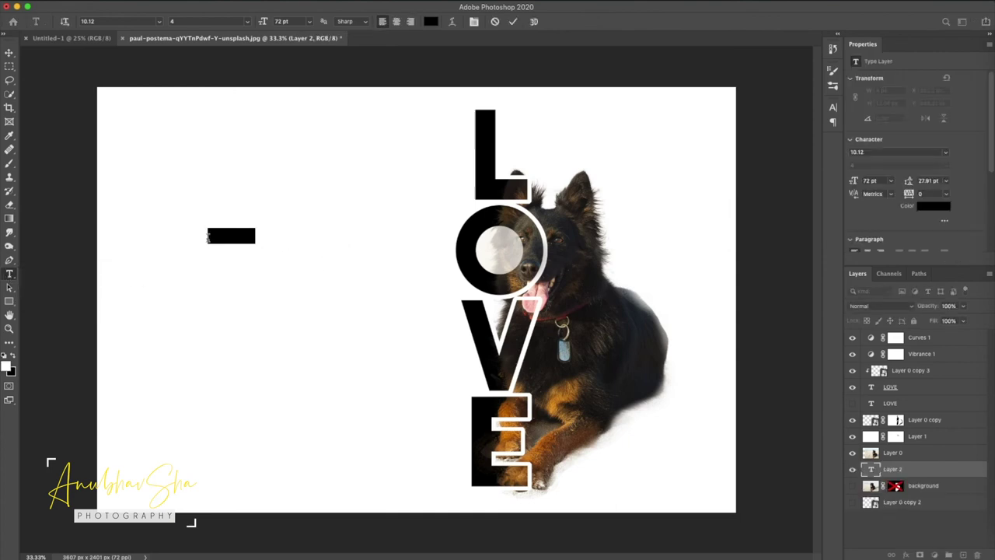
pyautogui.press('BackSpace')
pyautogui.hotkey('ctrl', 'v')
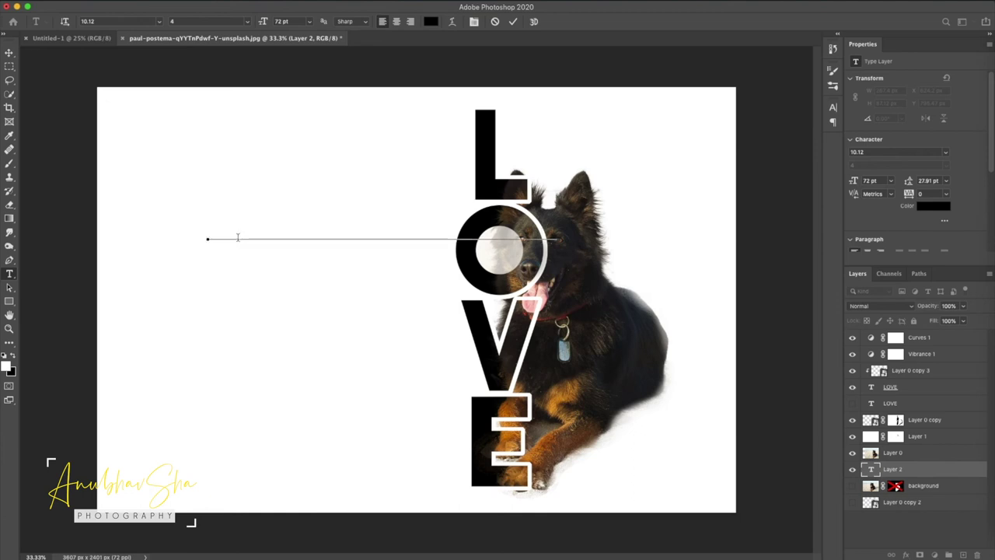
pyautogui.press('ctrl')
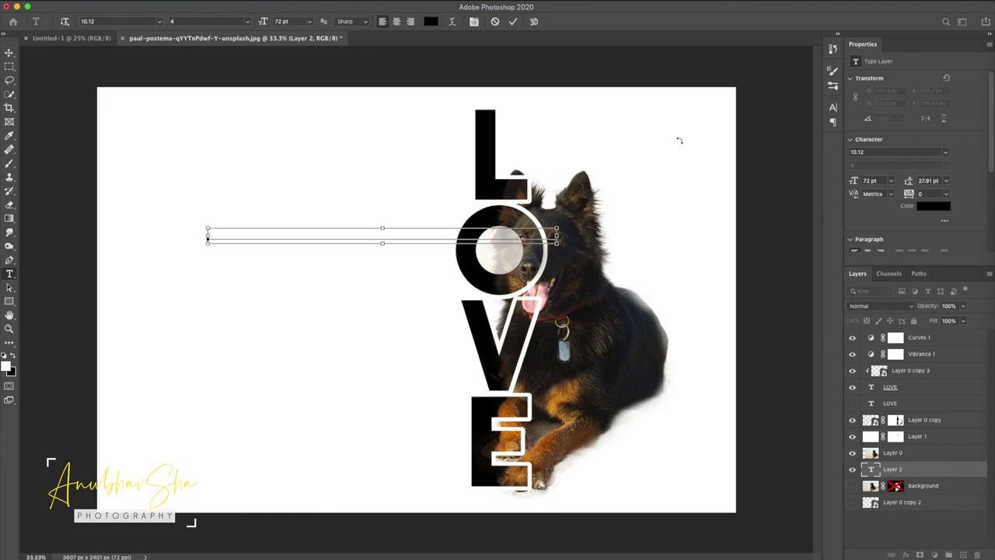
# Set the quote in right-aligned Chalkduster and commit the text layer
pyautogui.click(831, 108)
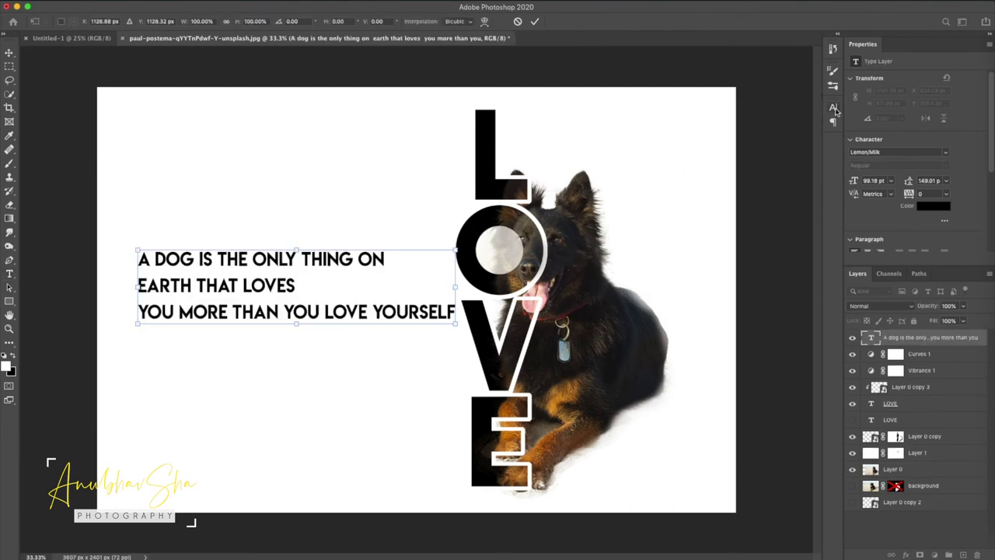
pyautogui.click(832, 108)
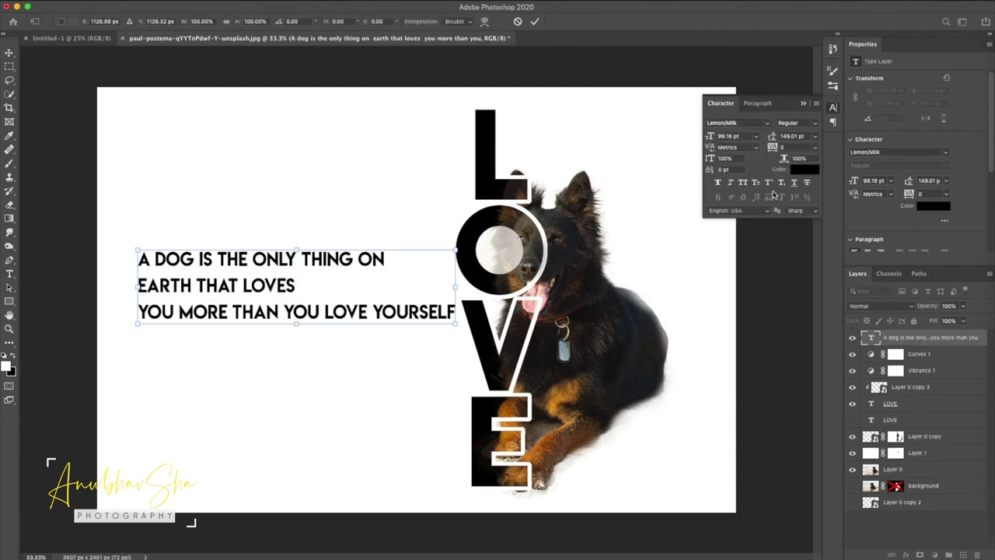
pyautogui.click(832, 110)
pyautogui.click(893, 540)
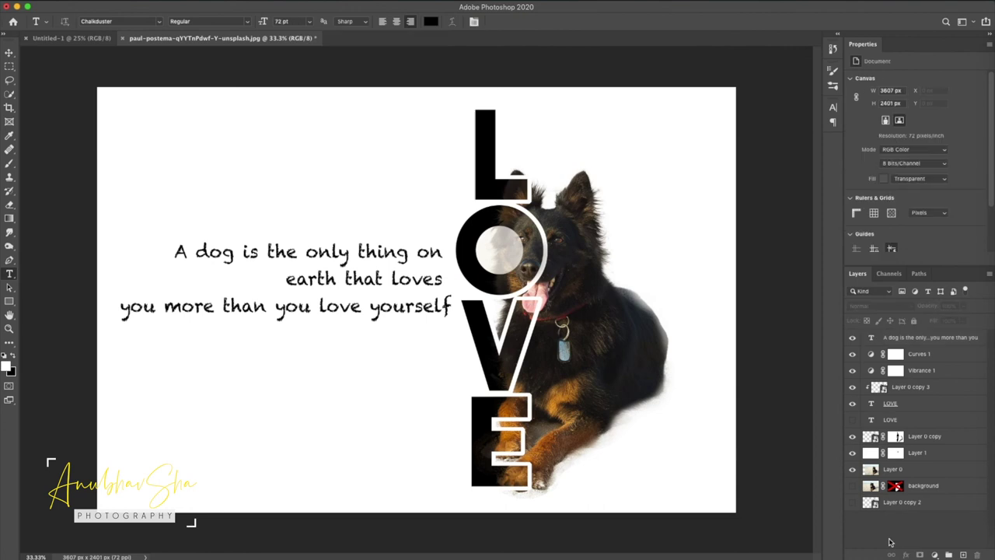
pyautogui.hotkey('alt', '.')
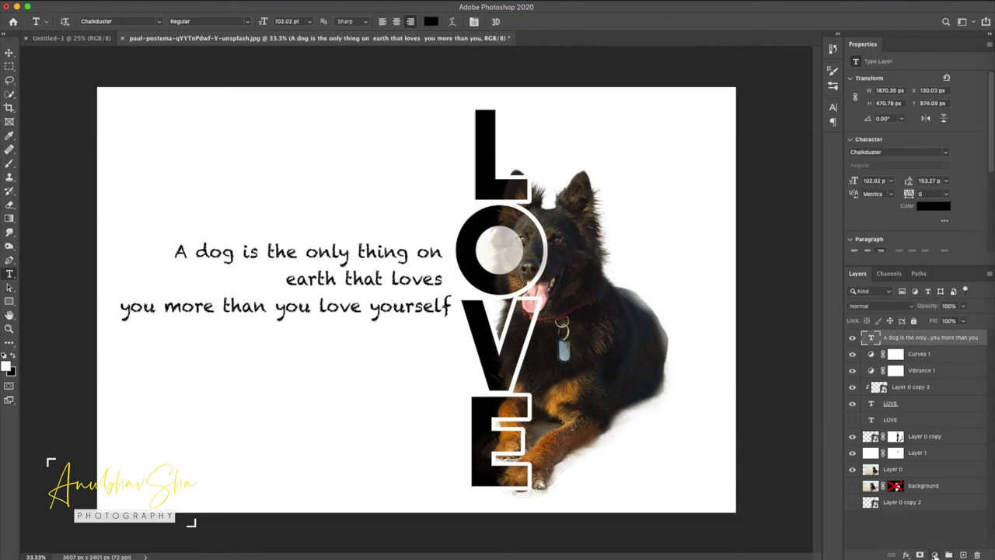
# Add a dark grey Solid Color fill layer masked to leave only a thin canvas-edge border
pyautogui.click(935, 554)
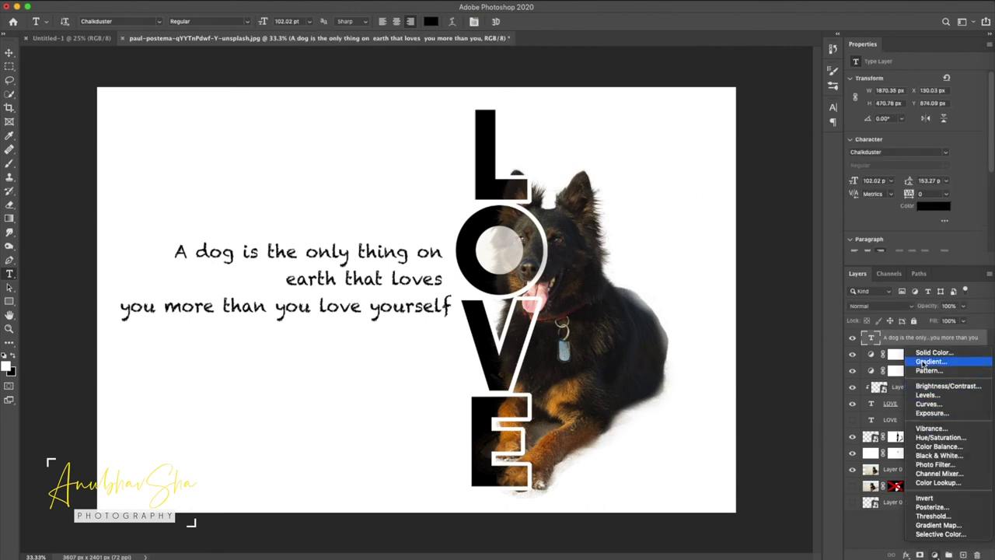
pyautogui.click(934, 354)
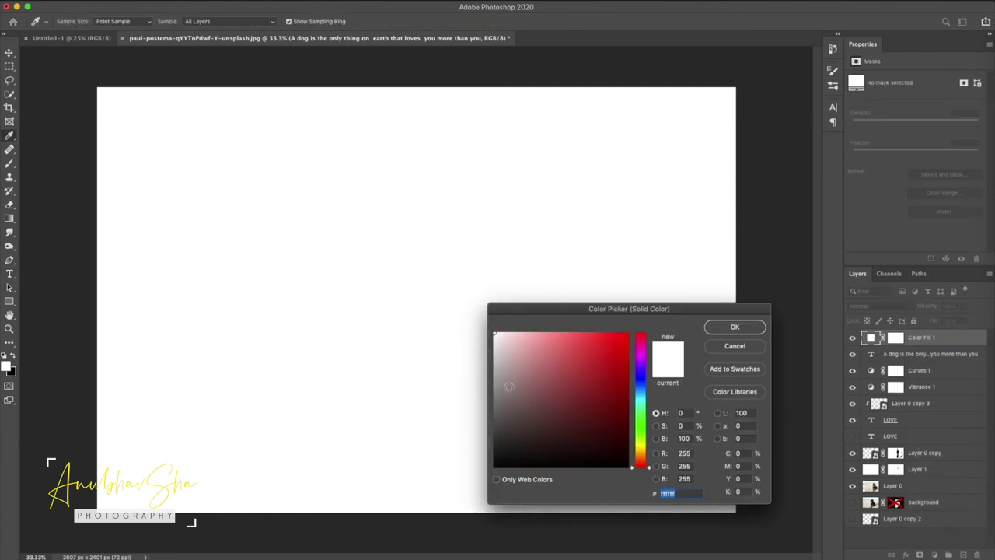
pyautogui.moveTo(508, 385)
pyautogui.mouseDown()
pyautogui.moveTo(486, 416)
pyautogui.moveTo(486, 440)
pyautogui.mouseUp()
pyautogui.click(734, 327)
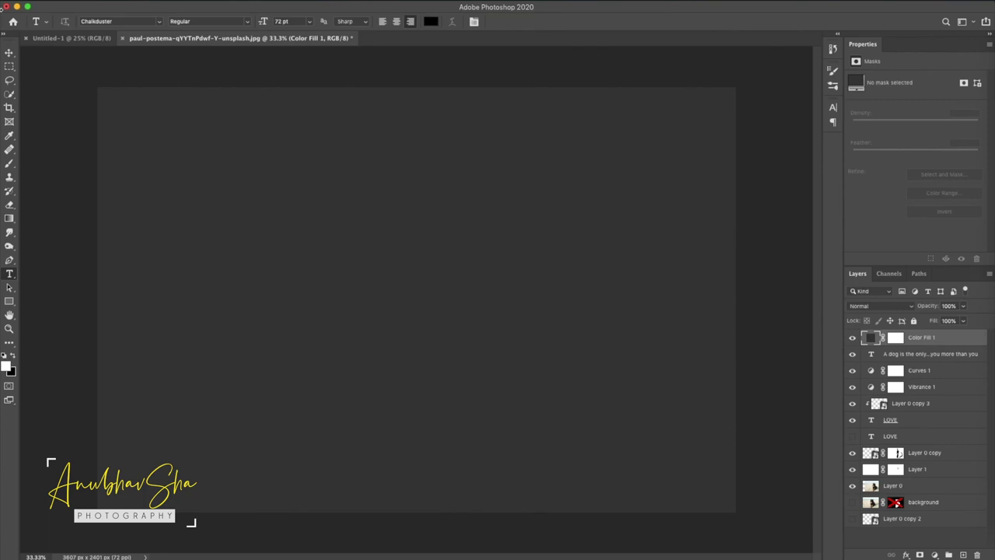
pyautogui.click(10, 68)
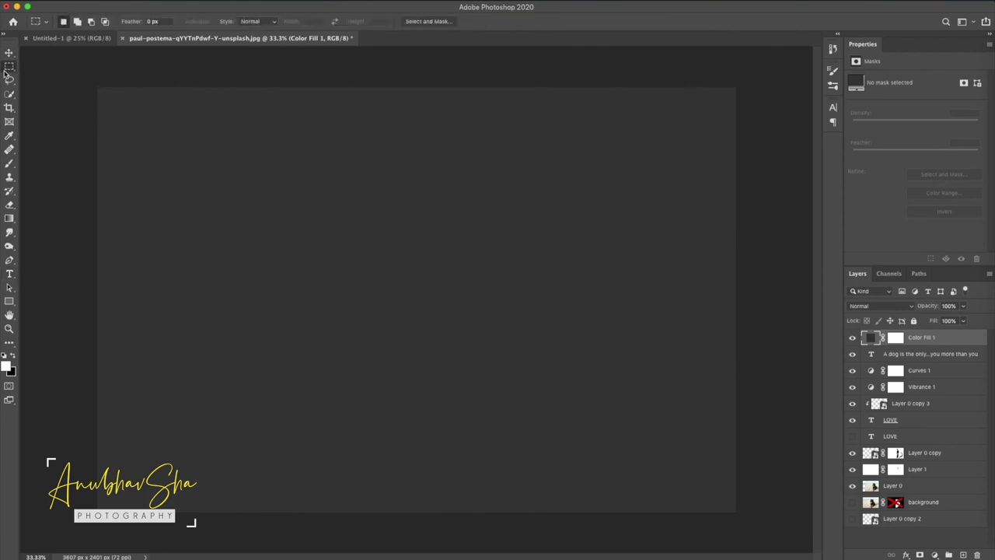
pyautogui.moveTo(107, 97); pyautogui.dragTo(727, 501)
pyautogui.press('BackSpace')
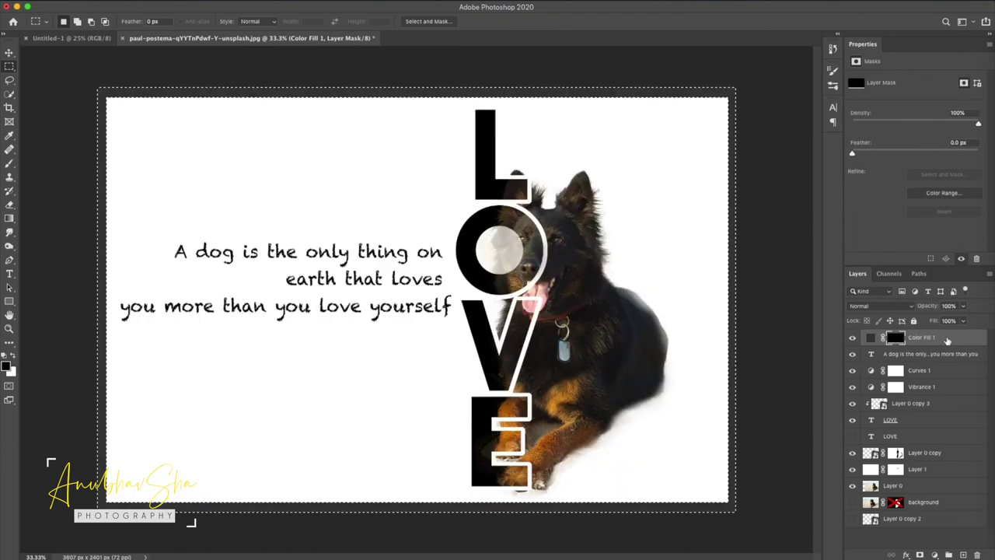
# Blend the border with Multiply at 36% opacity and recolour it dark brown
pyautogui.click(911, 307)
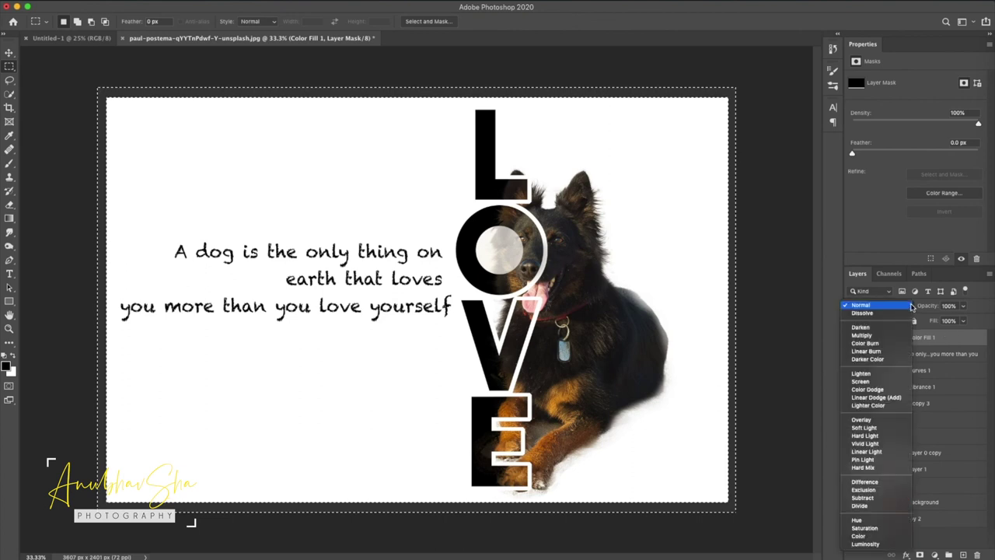
pyautogui.click(900, 335)
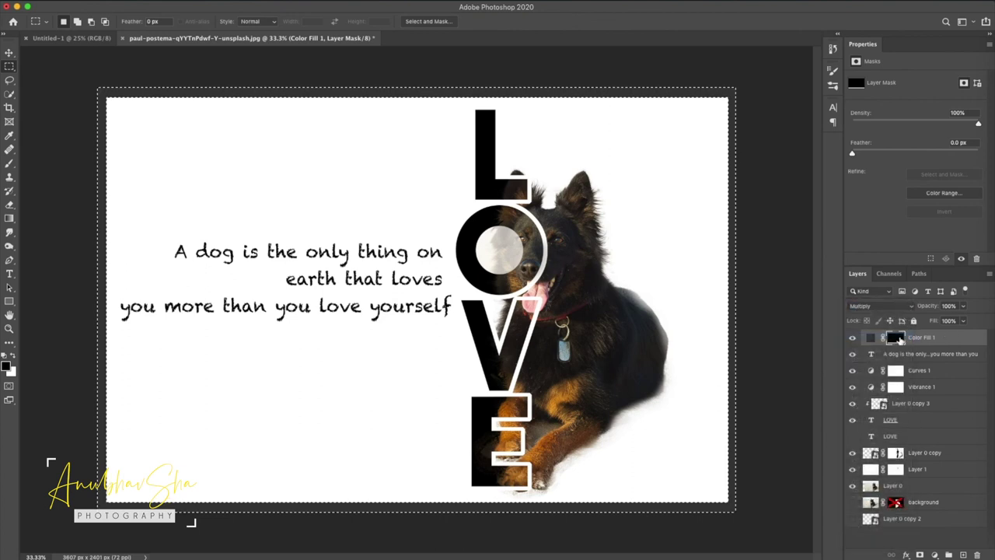
pyautogui.moveTo(937, 307); pyautogui.dragTo(903, 308)
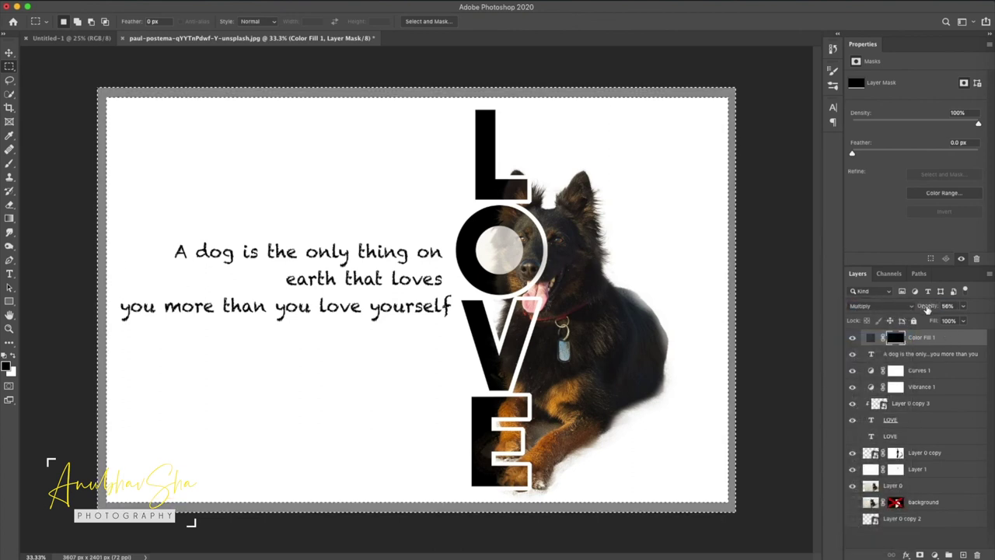
pyautogui.doubleClick(870, 339)
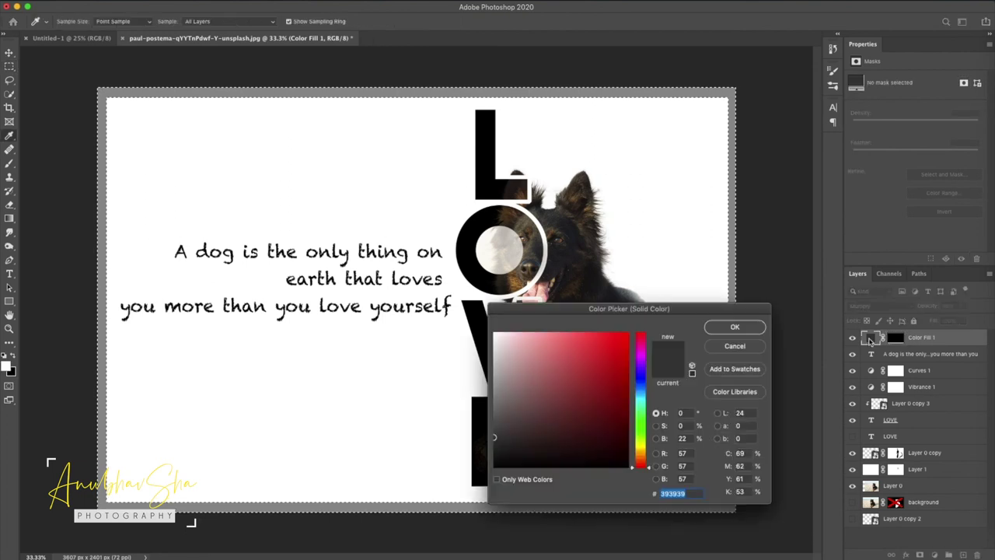
pyautogui.moveTo(740, 308); pyautogui.dragTo(883, 221)
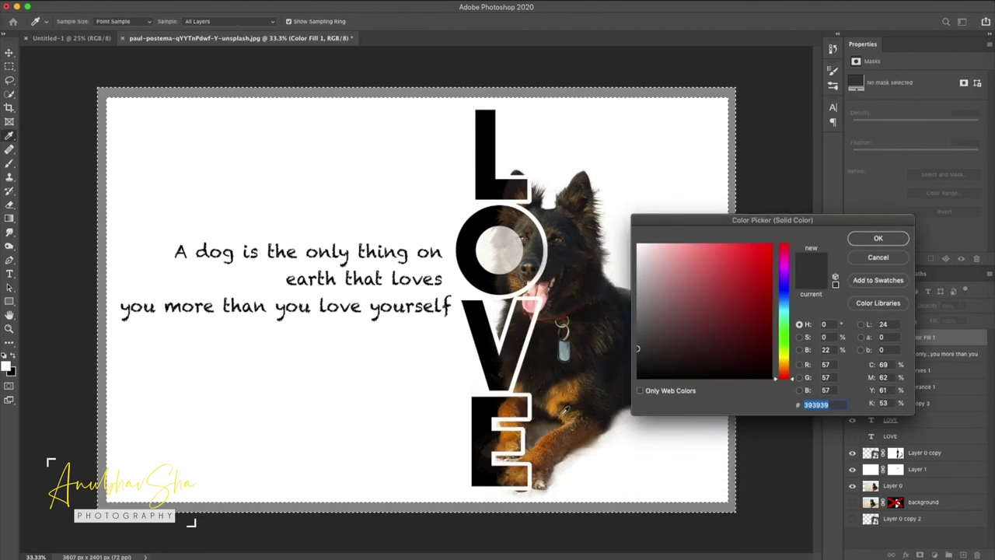
pyautogui.click(507, 410)
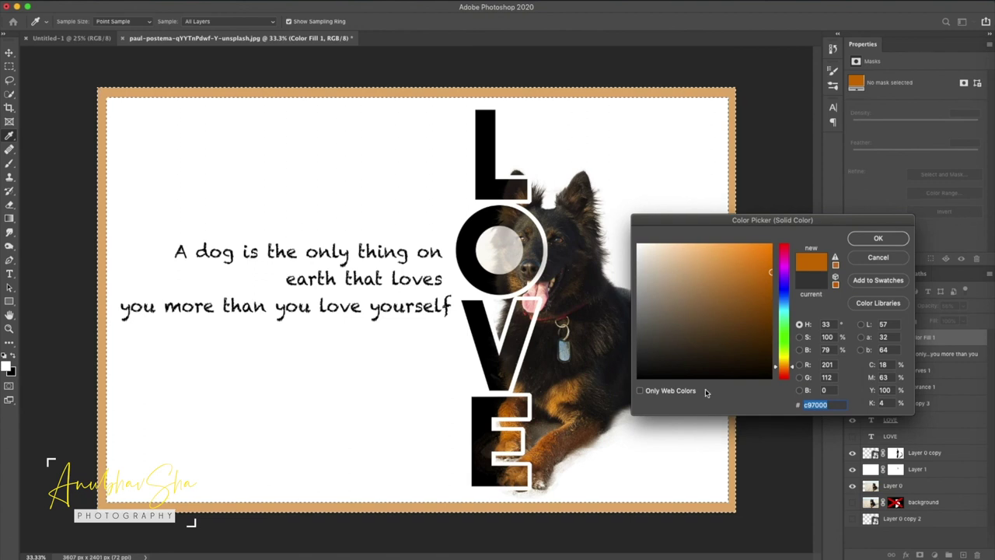
pyautogui.click(763, 354)
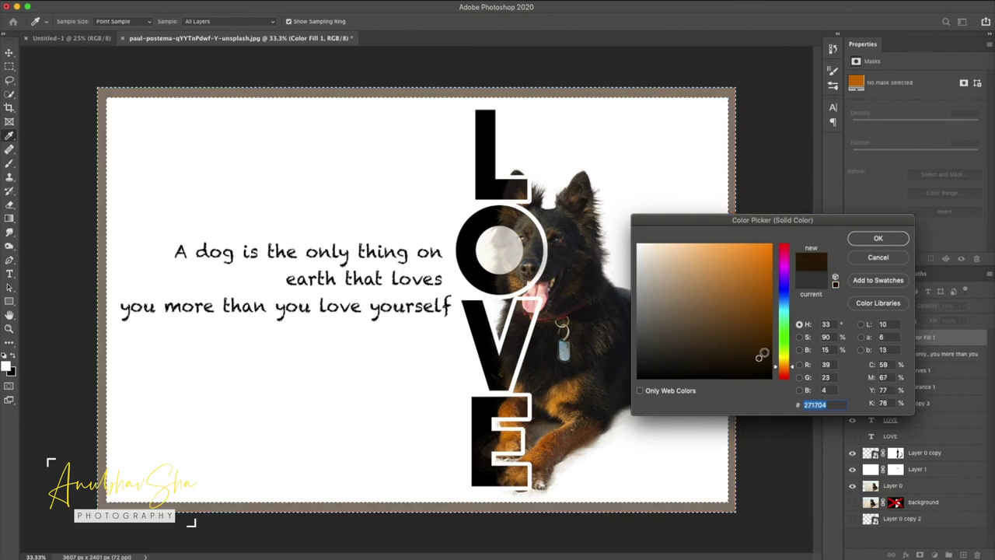
pyautogui.moveTo(761, 356); pyautogui.dragTo(766, 349)
pyautogui.click(855, 238)
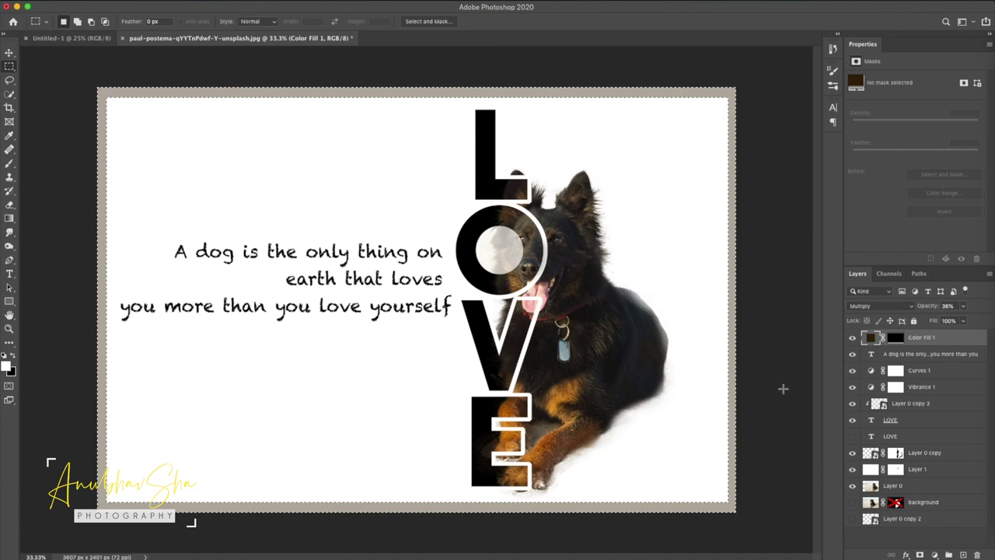
# Deselect the border and toggle between the original beach photo and the finished composite
pyautogui.hotkey('ctrl', 'd')
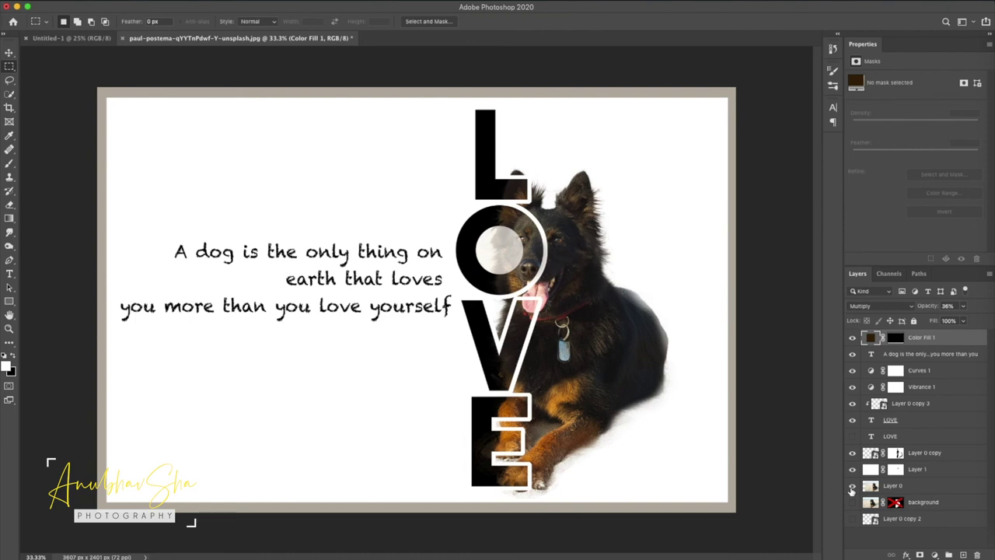
pyautogui.keyDown('alt'); pyautogui.click(851, 486); pyautogui.keyUp('alt')
pyautogui.keyDown('alt'); pyautogui.click(851, 486); pyautogui.keyUp('alt')
pyautogui.keyDown('alt'); pyautogui.click(852, 486); pyautogui.keyUp('alt')
pyautogui.keyDown('alt'); pyautogui.click(851, 486); pyautogui.keyUp('alt')
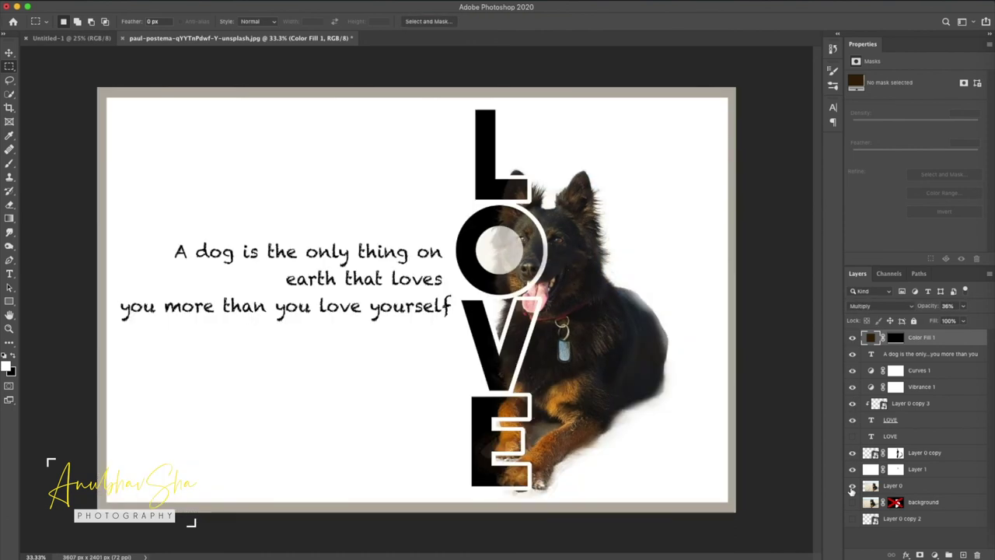
pyautogui.keyDown('alt'); pyautogui.click(851, 486); pyautogui.keyUp('alt')
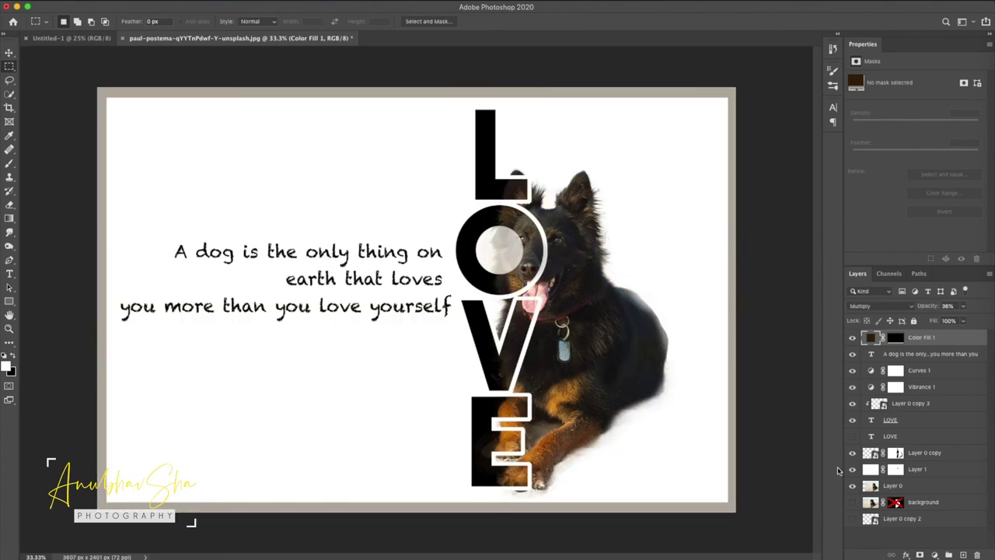